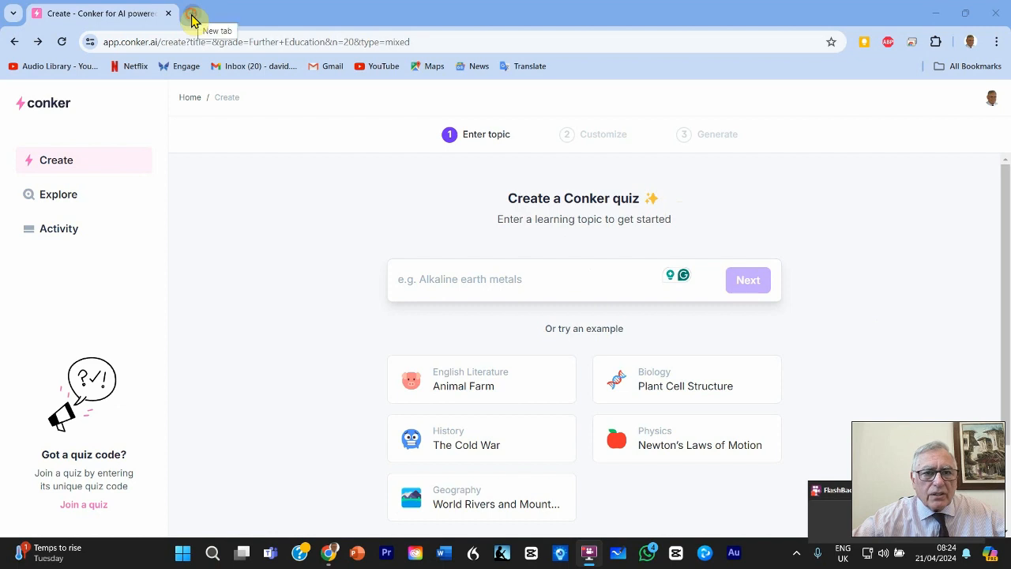
# Open the "Hypotheses script" document from Google Docs in a new browser tab.
pyautogui.click(194, 14)
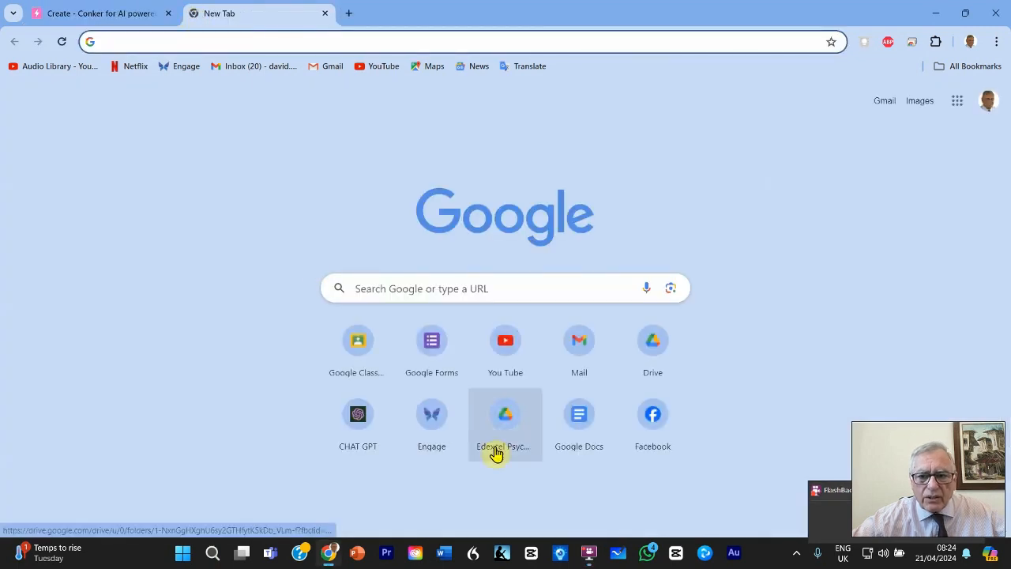
pyautogui.click(582, 425)
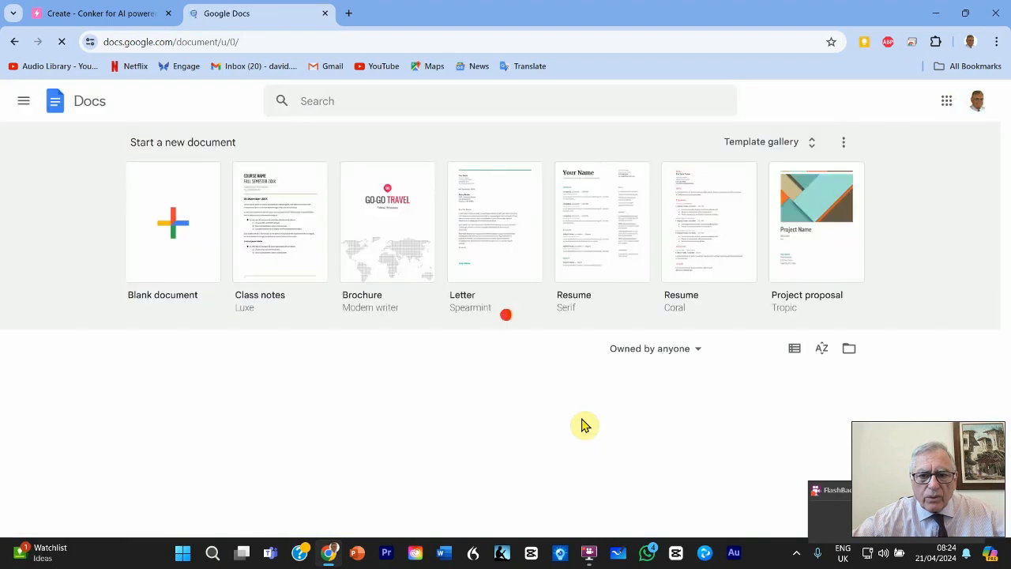
pyautogui.scroll(-3, 513, 306)
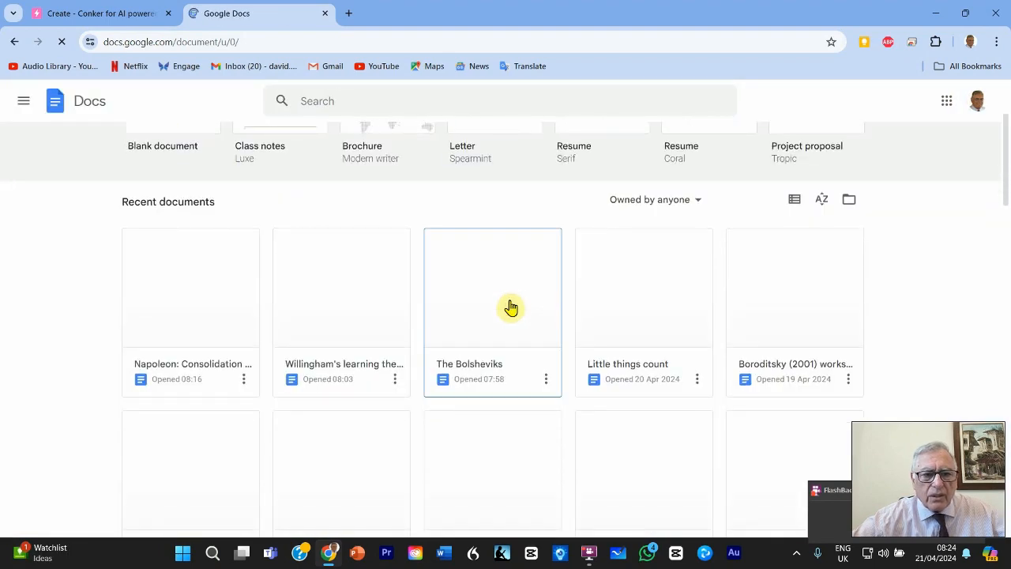
pyautogui.scroll(-1, 482, 308)
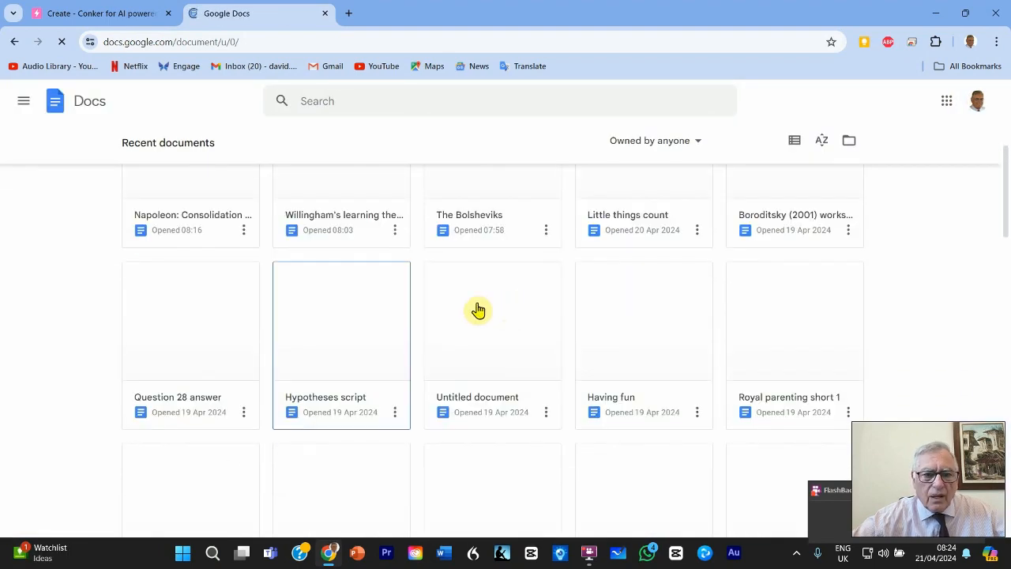
pyautogui.click(343, 298)
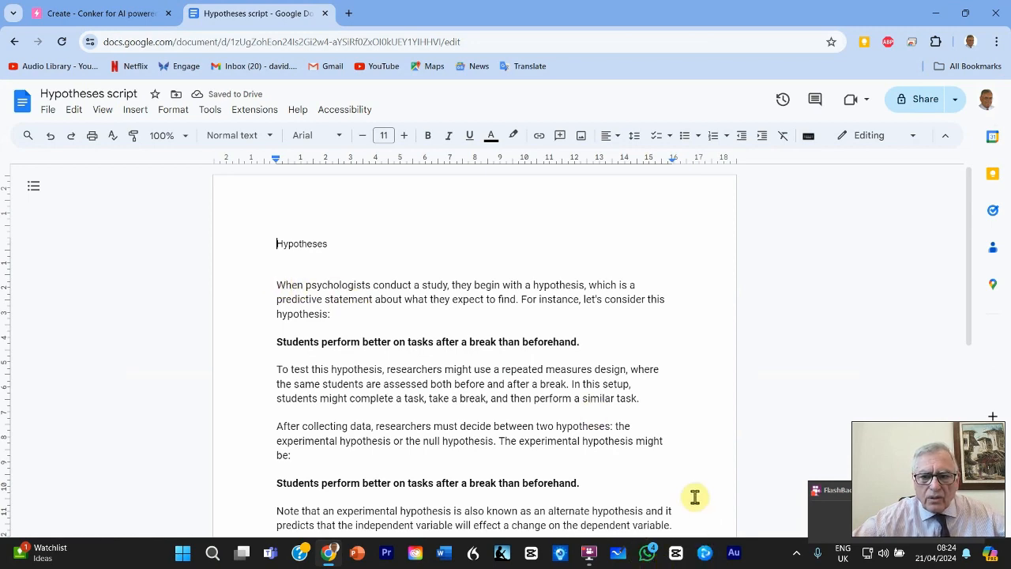
# Copy the script's body text into the Conker quiz topic and continue to the quiz customization.
pyautogui.hotkey('ctrl', 'a')
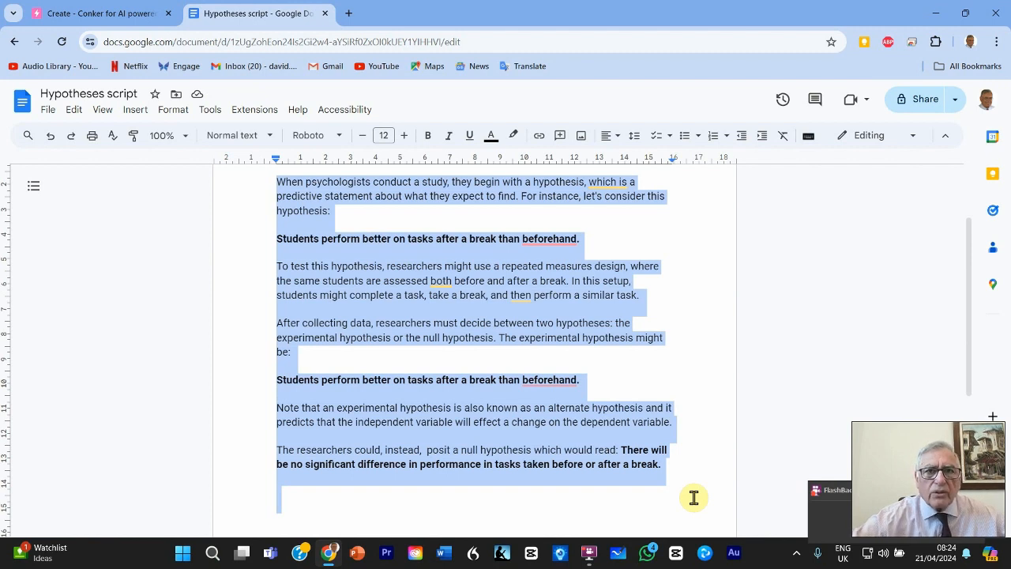
pyautogui.click(101, 16)
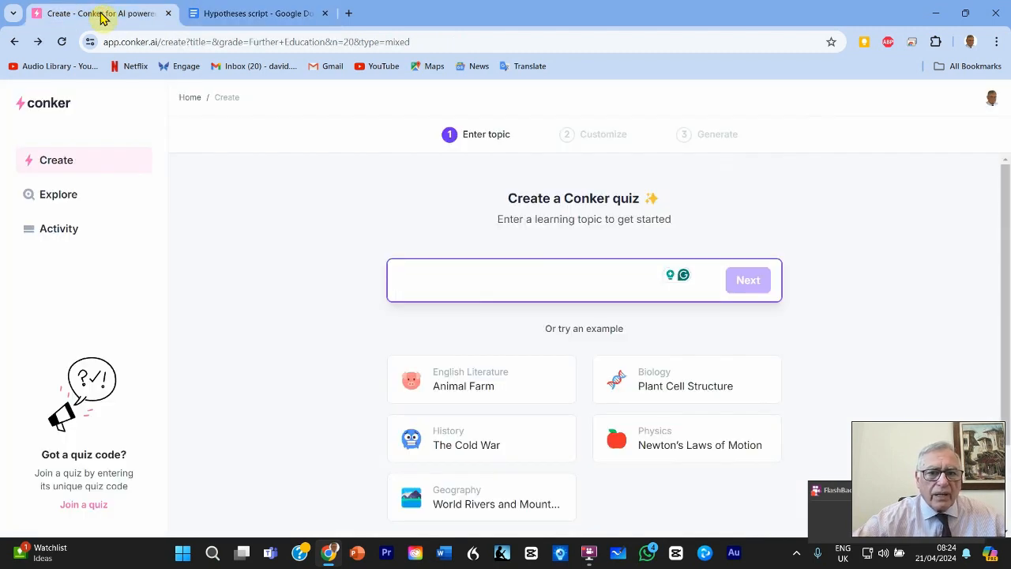
pyautogui.click(454, 284)
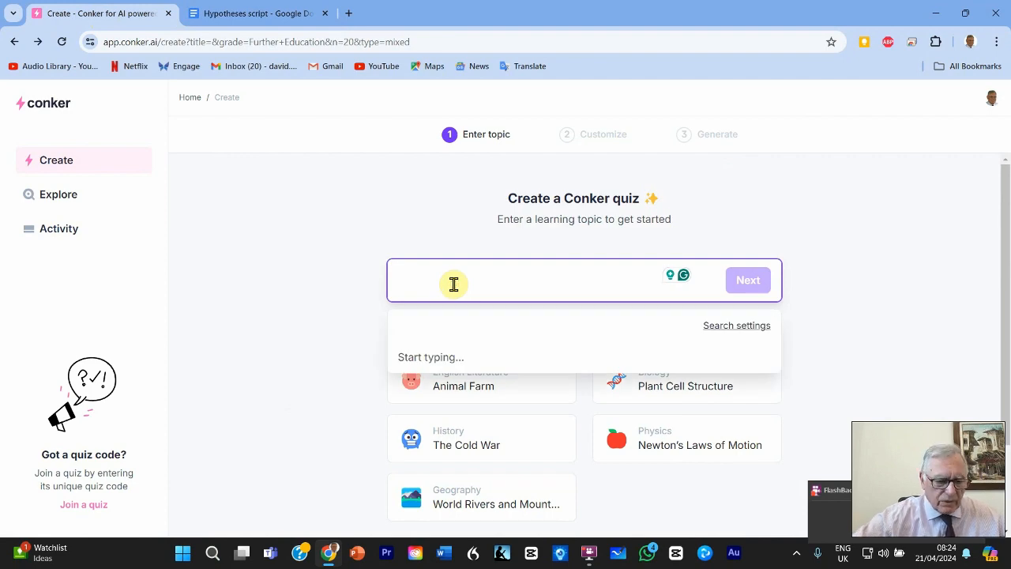
pyautogui.hotkey('ctrl', 'v')
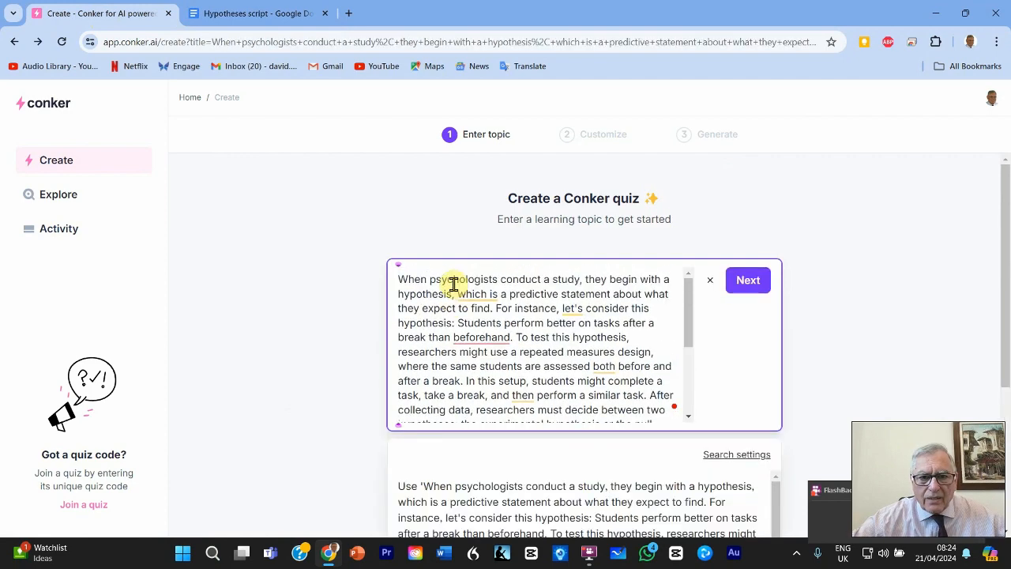
pyautogui.click(747, 280)
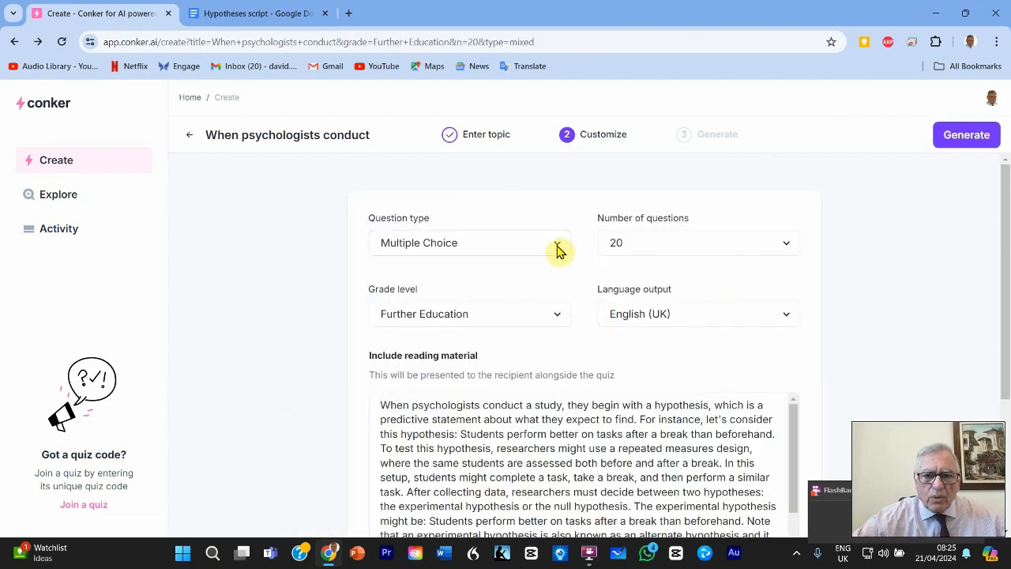
# Set the question type to Mixed and the number of questions to 5.
pyautogui.click(560, 248)
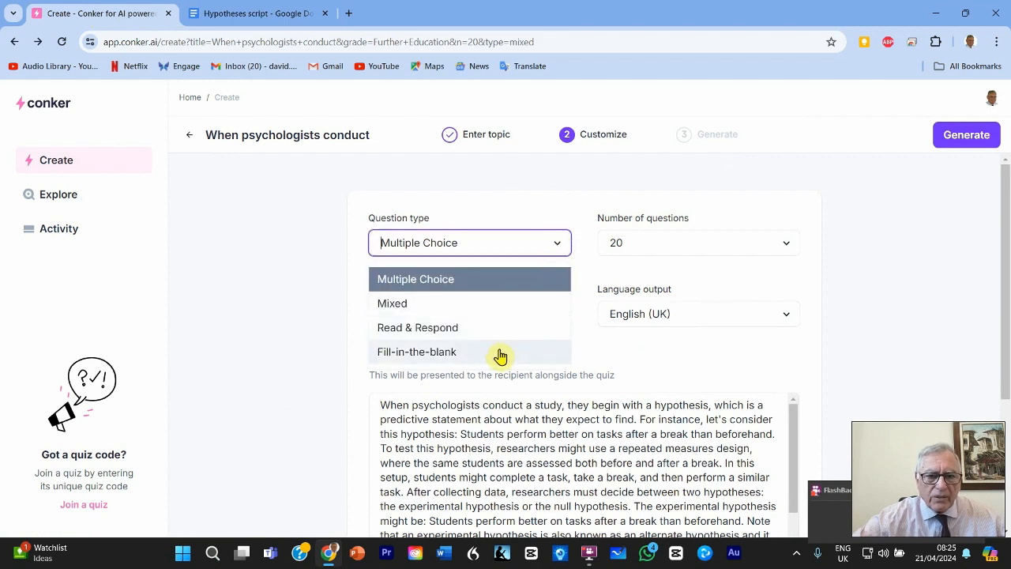
pyautogui.click(421, 304)
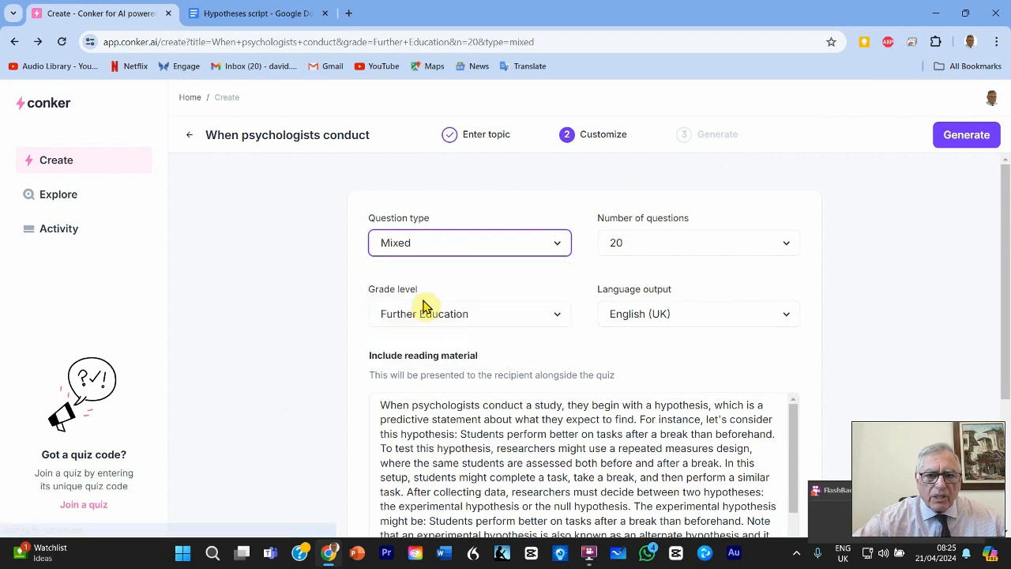
pyautogui.click(787, 245)
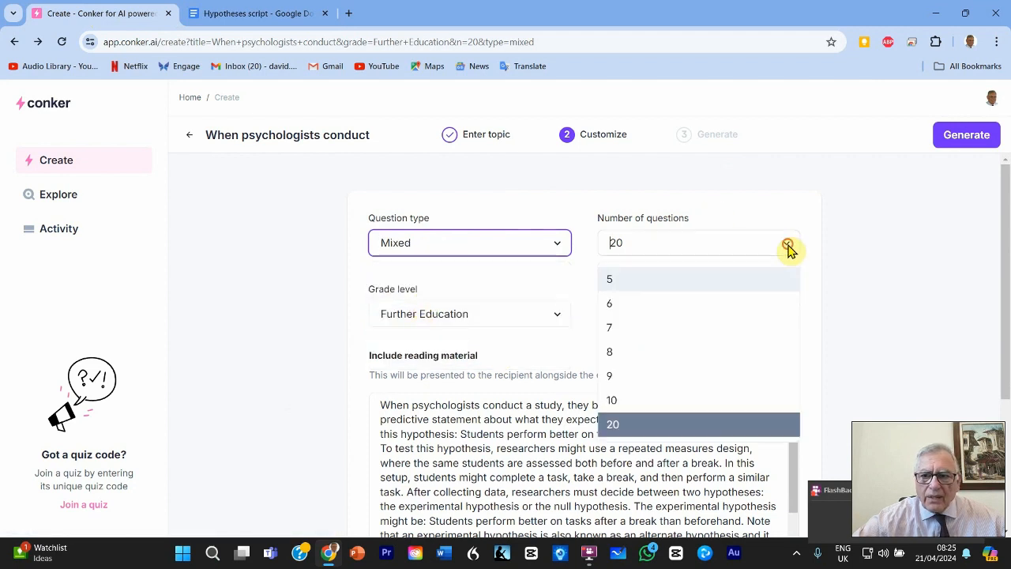
pyautogui.click(640, 281)
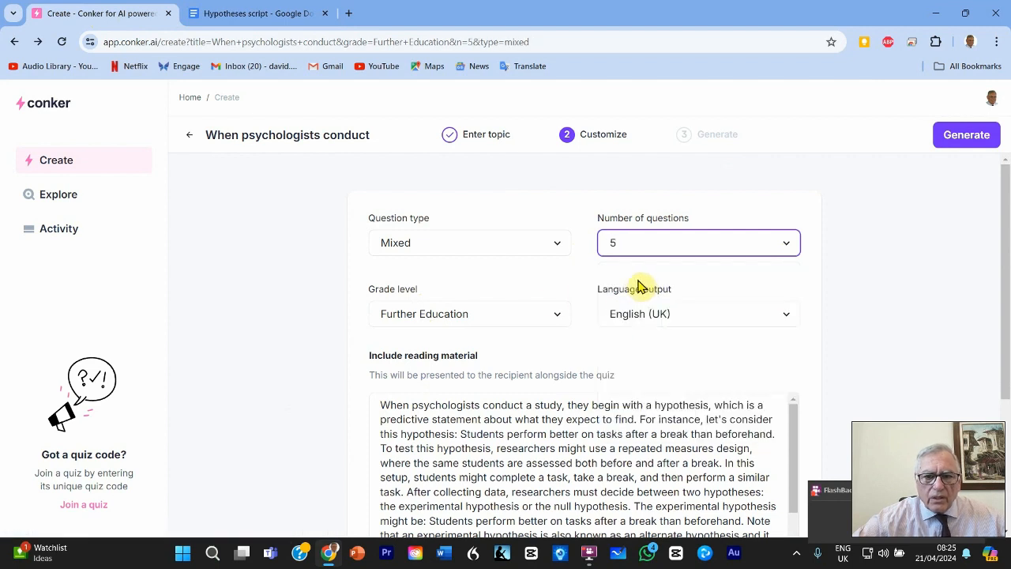
# Choose Further Education as the grade level and check the available output languages.
pyautogui.click(557, 316)
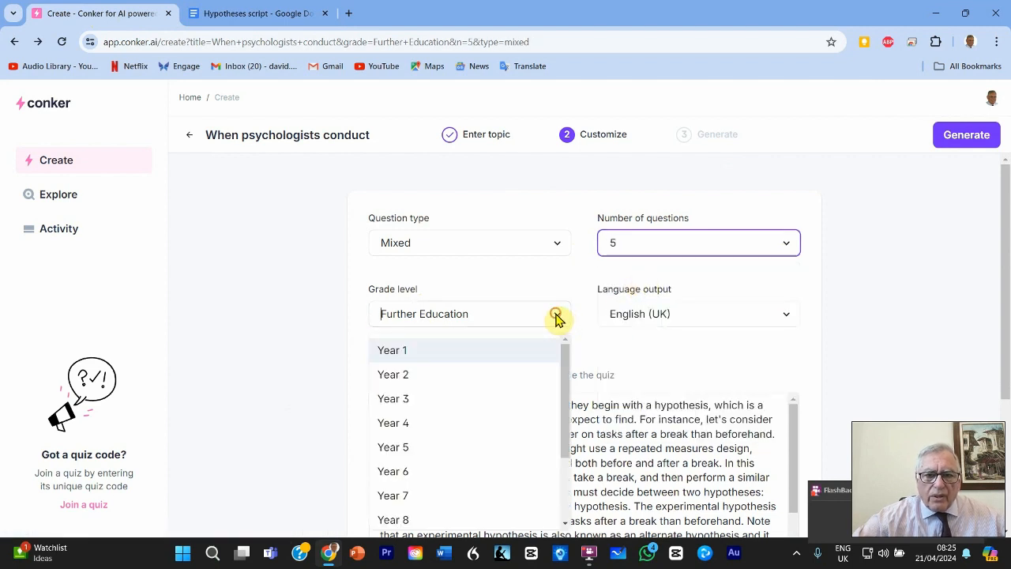
pyautogui.scroll(-2, 492, 395)
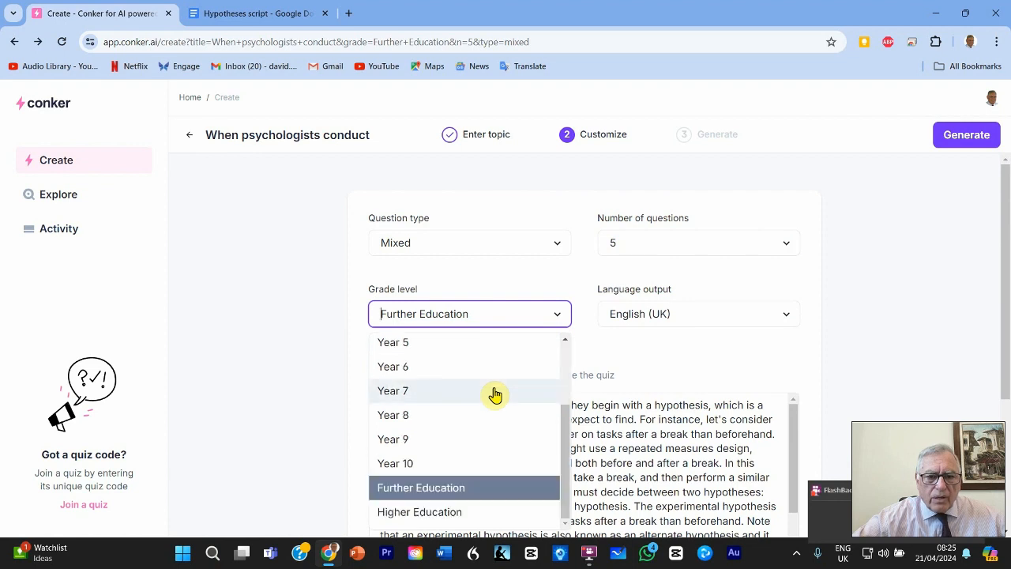
pyautogui.click(472, 489)
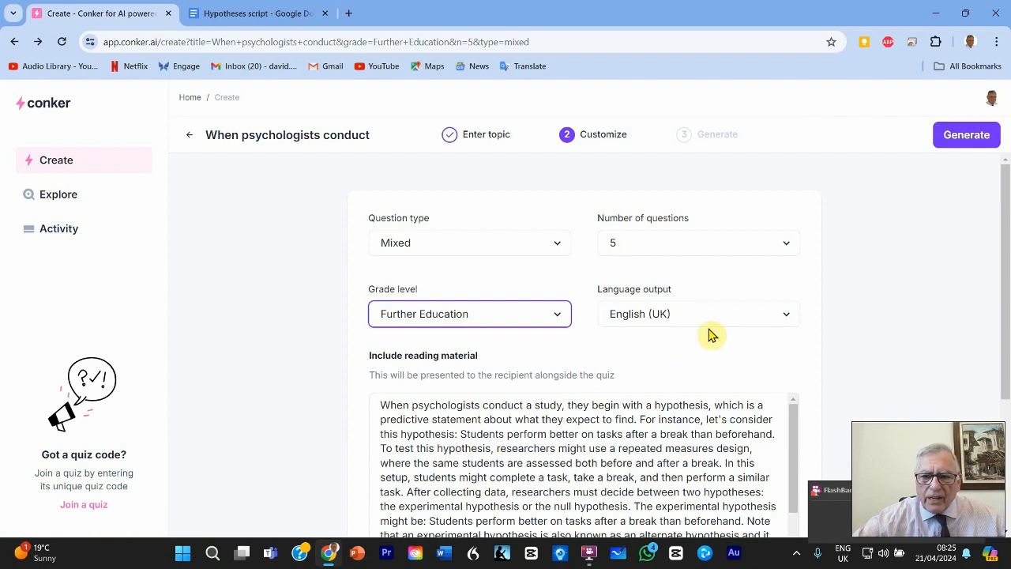
pyautogui.click(786, 318)
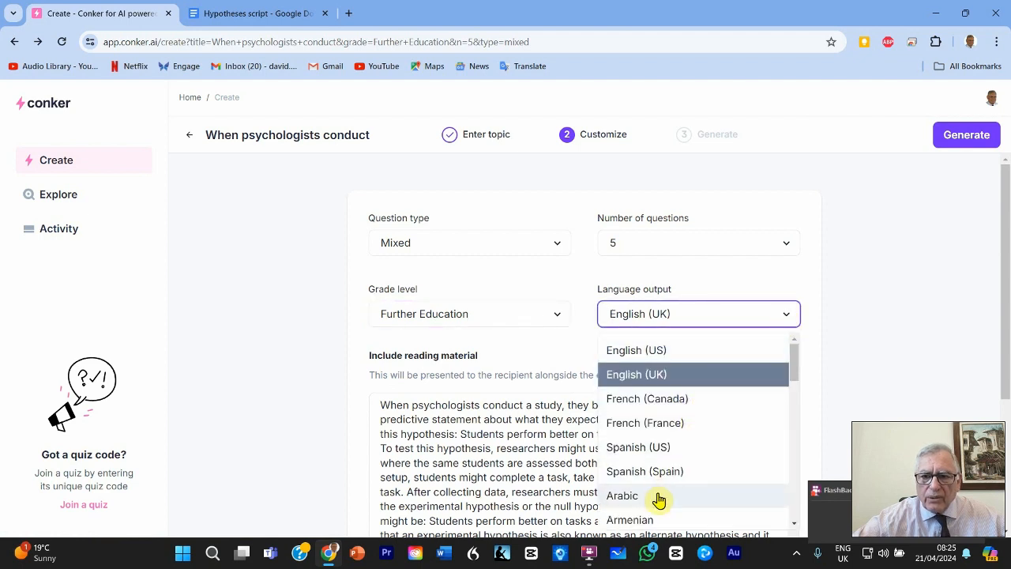
pyautogui.click(772, 315)
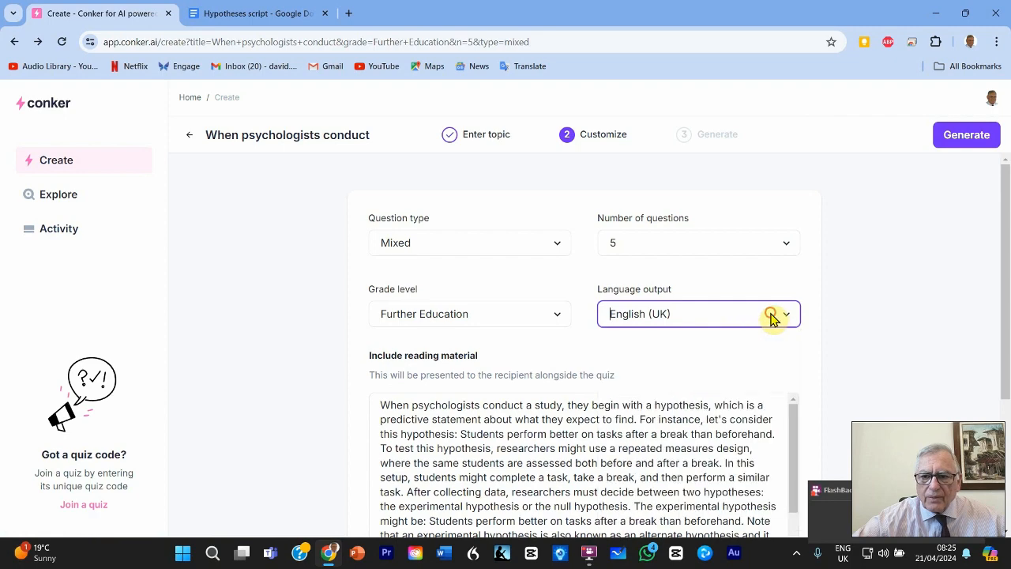
# Check the included reading material and generate the quiz.
pyautogui.scroll(-3, 474, 378)
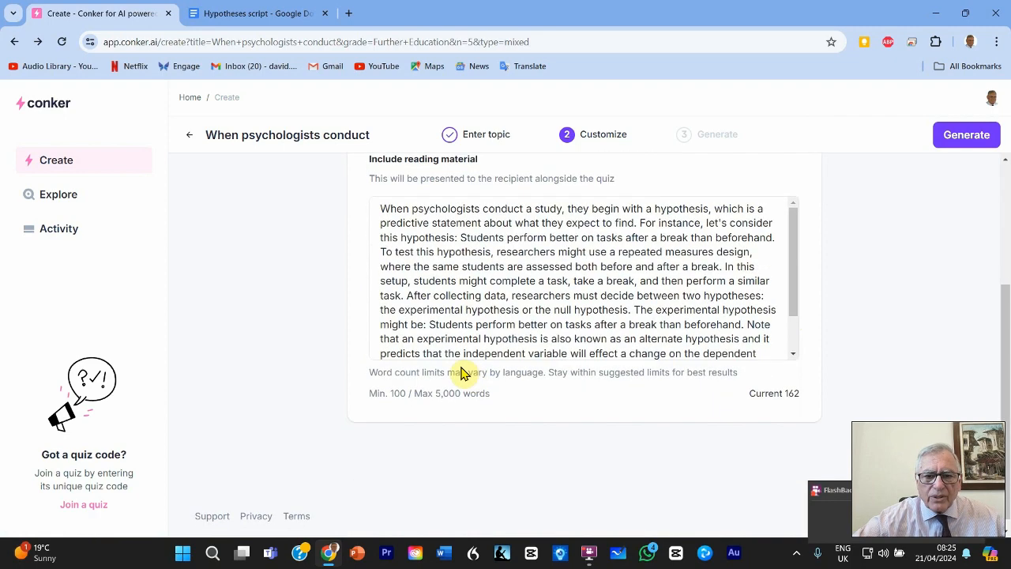
pyautogui.scroll(3, 462, 373)
pyautogui.moveTo(796, 278); pyautogui.dragTo(817, 282)
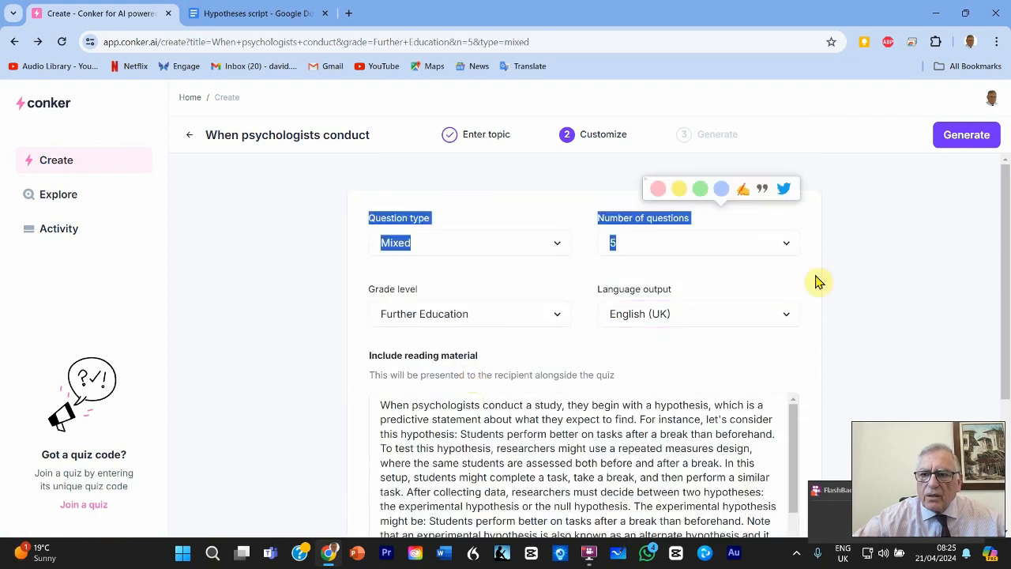
pyautogui.click(784, 279)
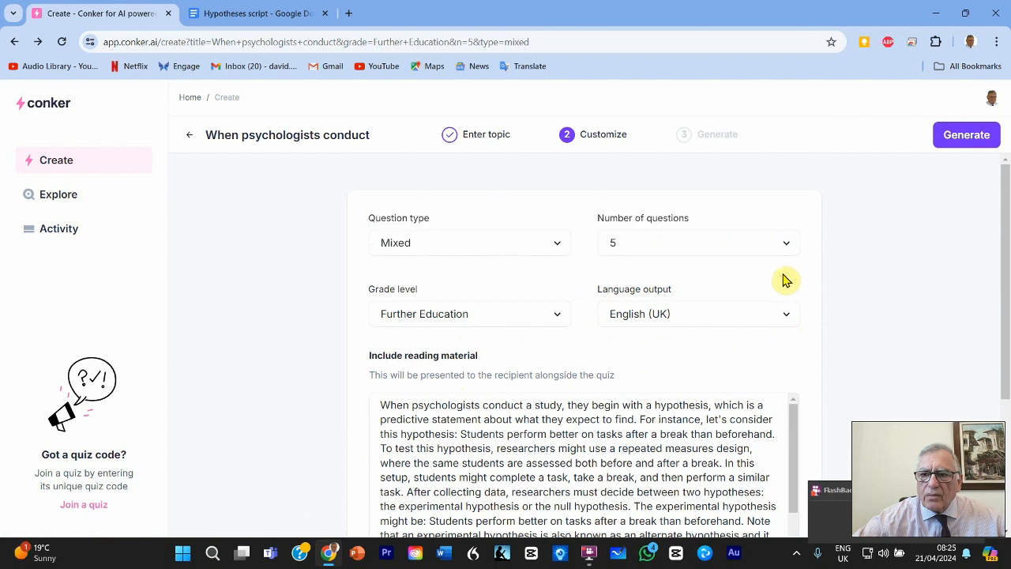
pyautogui.click(965, 135)
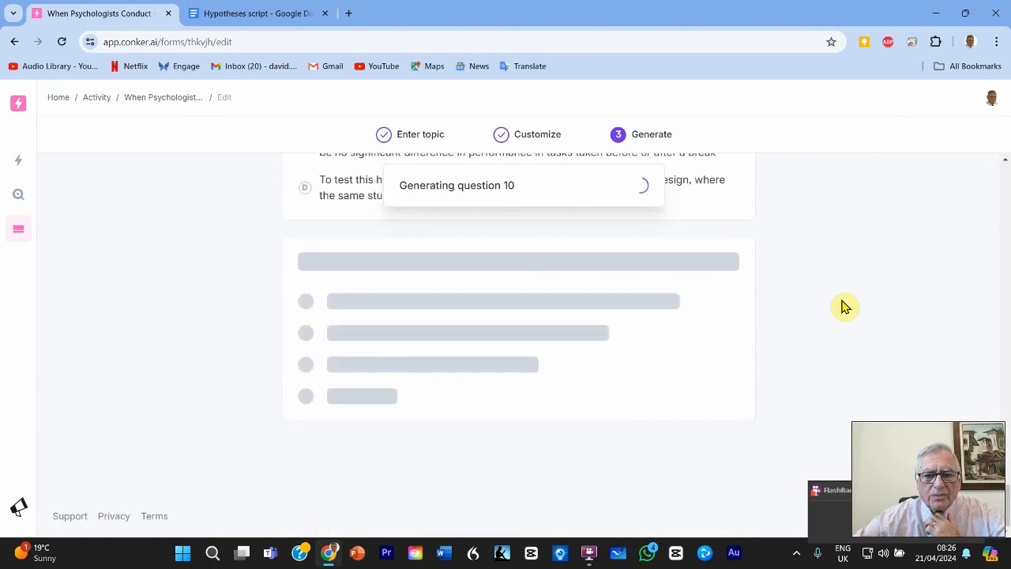
# Return to the first generated question, share the quiz to Google Forms and open the resulting form.
pyautogui.scroll(9, 845, 307)
pyautogui.scroll(15, 846, 308)
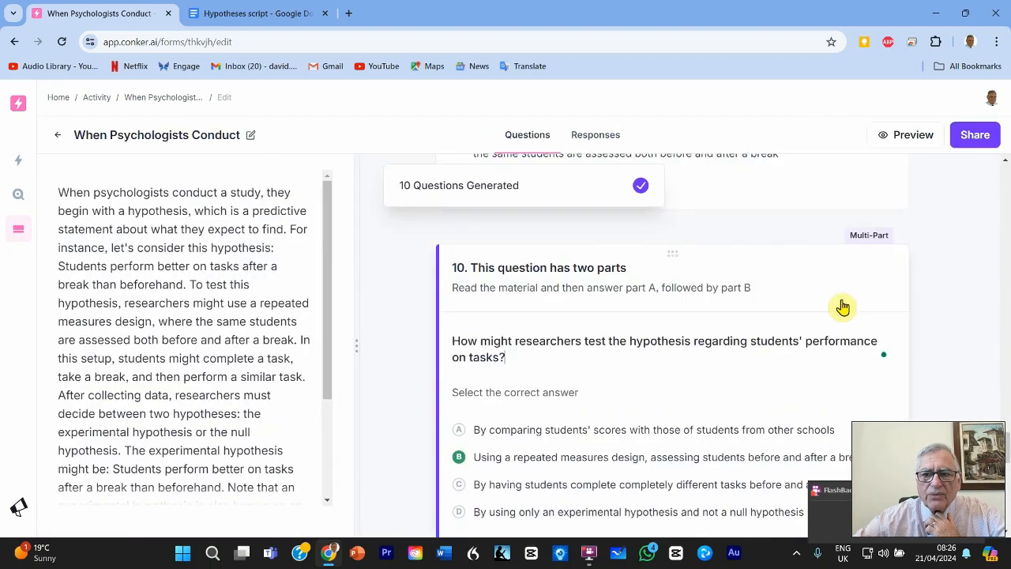
pyautogui.scroll(8, 844, 307)
pyautogui.scroll(15, 843, 307)
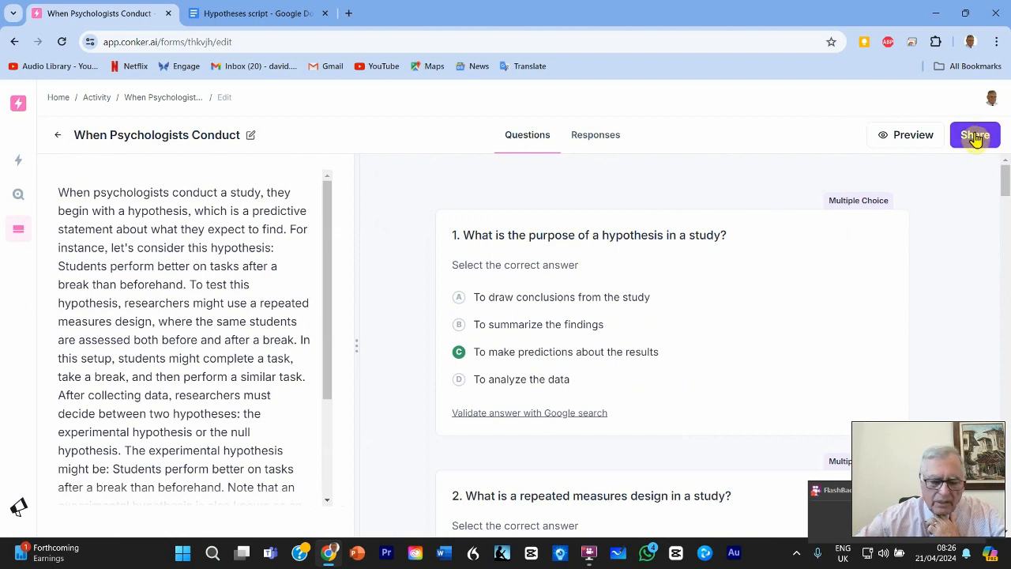
pyautogui.click(976, 136)
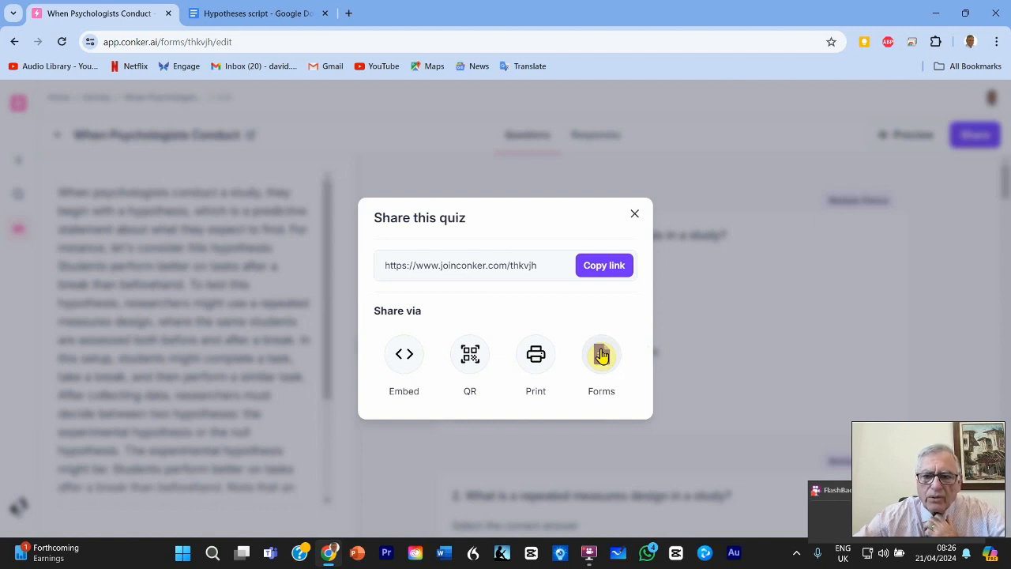
pyautogui.click(601, 355)
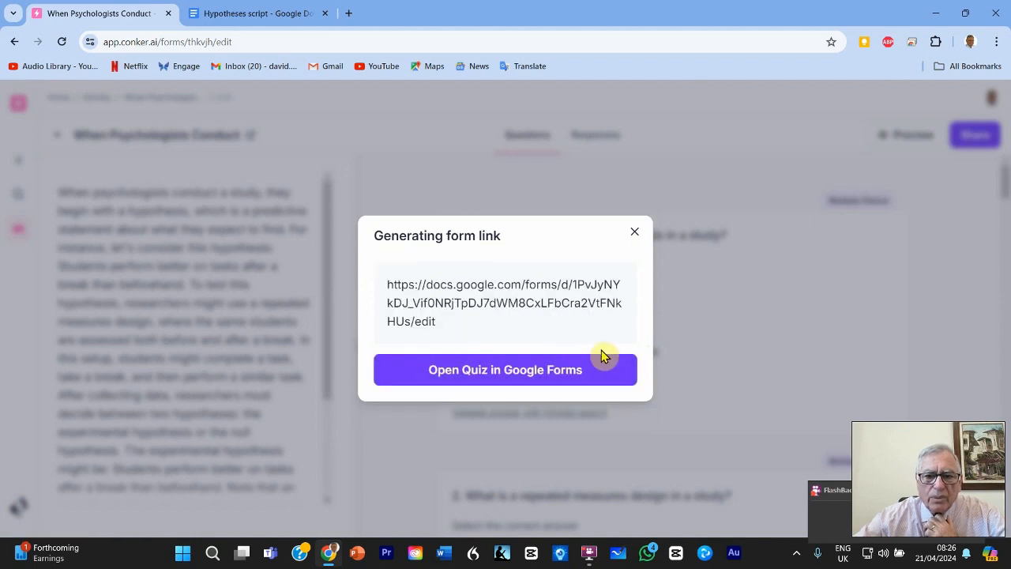
pyautogui.click(544, 373)
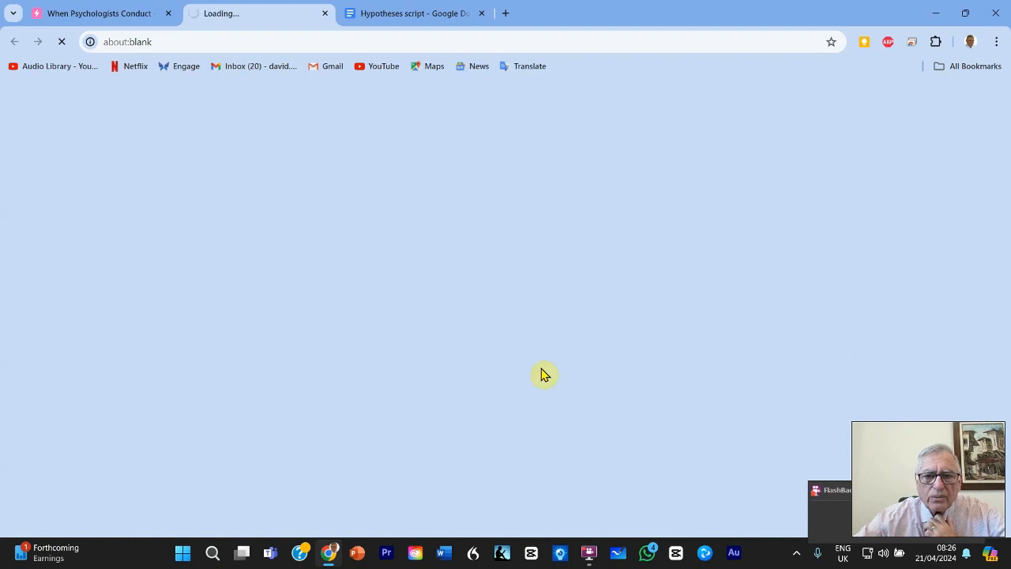
# Replace the form's title with "Hypotheses".
pyautogui.click(548, 190)
pyautogui.press('BackSpace')
pyautogui.press('BackSpace')
pyautogui.press('BackSpace')
pyautogui.press('BackSpace')
pyautogui.press('BackSpace')
pyautogui.press('BackSpace')
pyautogui.press('BackSpace')
pyautogui.press('BackSpace')
pyautogui.press('BackSpace')
pyautogui.press('BackSpace')
pyautogui.press('BackSpace')
pyautogui.press('BackSpace')
pyautogui.press('BackSpace')
pyautogui.press('BackSpace')
pyautogui.press('BackSpace')
pyautogui.press('BackSpace')
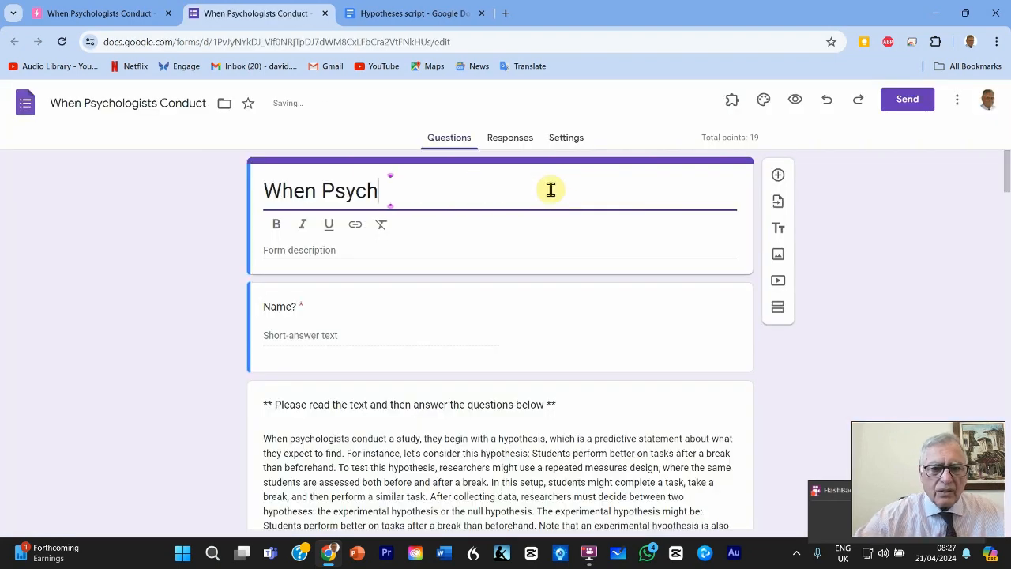
pyautogui.press('BackSpace')
pyautogui.press('BackSpace')
pyautogui.press('BackSpace')
pyautogui.press('BackSpace')
pyautogui.press('BackSpace')
pyautogui.press('BackSpace')
pyautogui.press('BackSpace')
pyautogui.press('BackSpace')
pyautogui.press('BackSpace')
pyautogui.press('BackSpace')
pyautogui.write('Hypotheses')
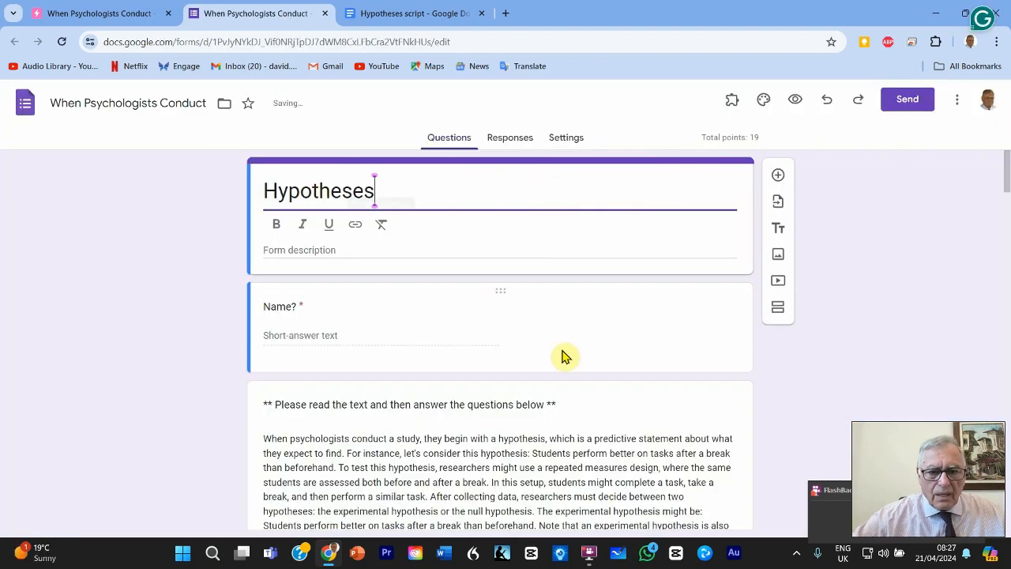
# Split the reading passage with a blank line before "After collecting data" to start a new paragraph.
pyautogui.scroll(-2, 563, 357)
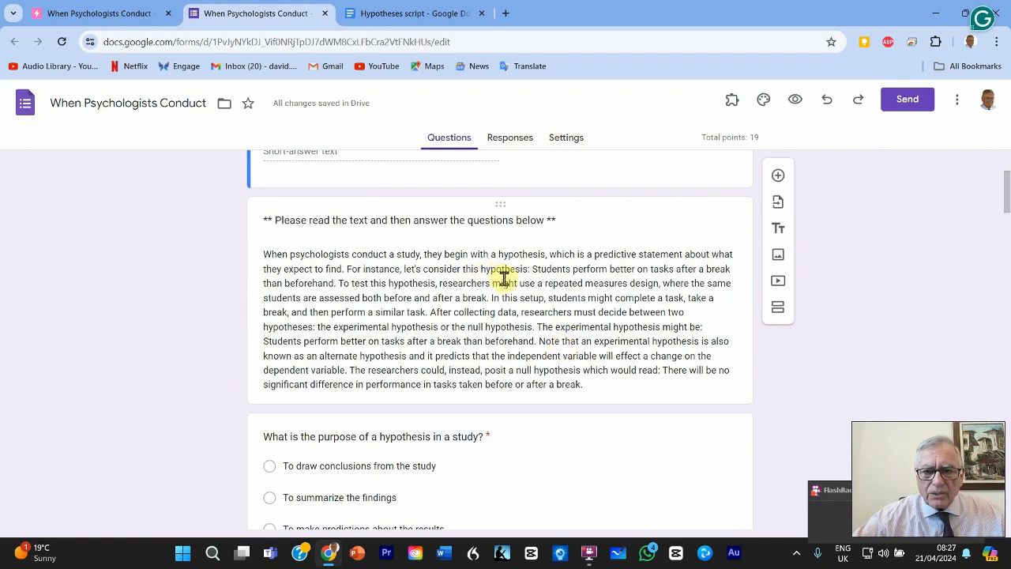
pyautogui.tripleClick(429, 314)
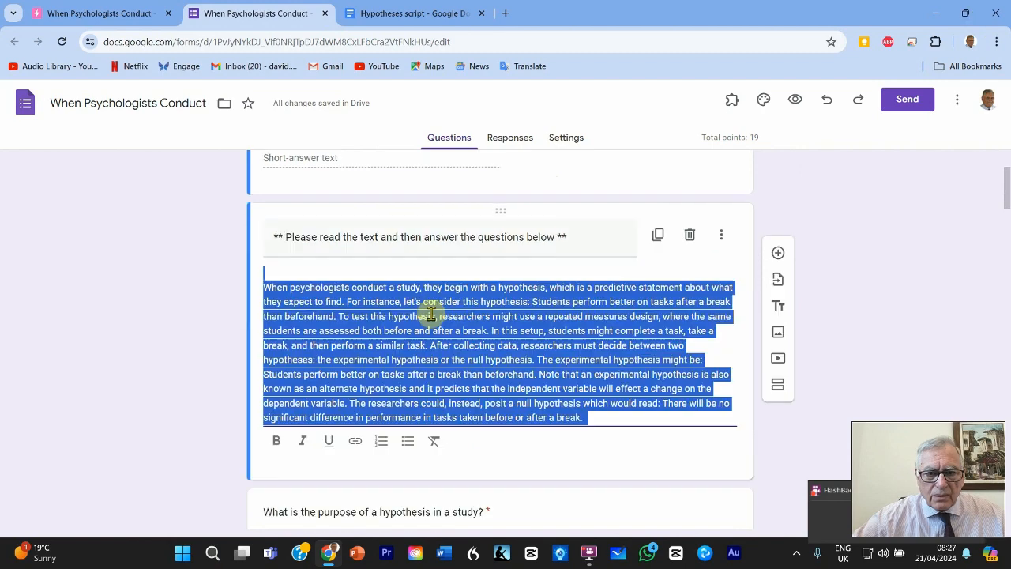
pyautogui.click(422, 314)
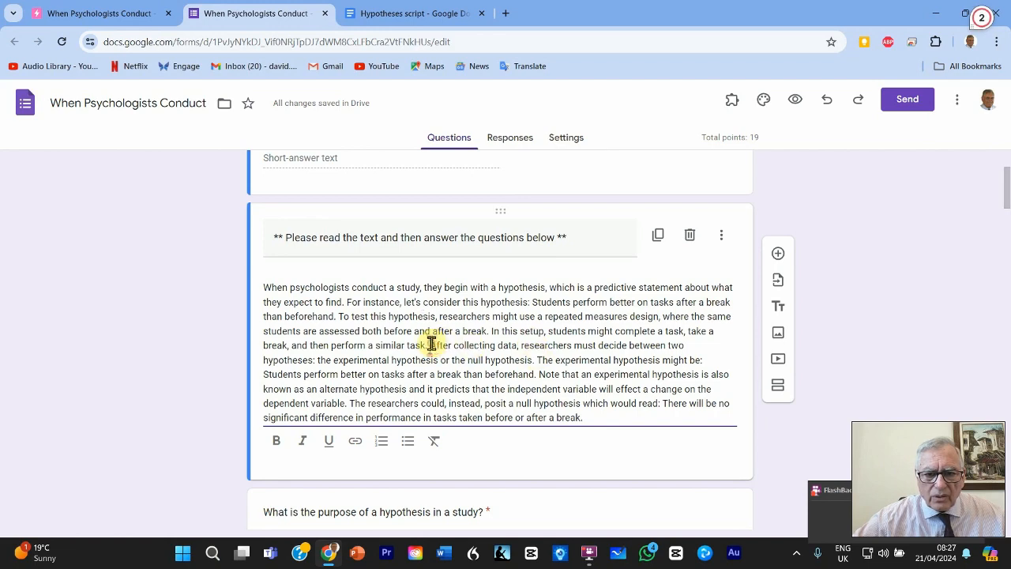
pyautogui.click(429, 345)
pyautogui.press('Return')
pyautogui.press('Return')
# Review the form's questions below the reading passage, from the multiple-choice ones through the matching and two-part questions.
pyautogui.scroll(-2, 433, 350)
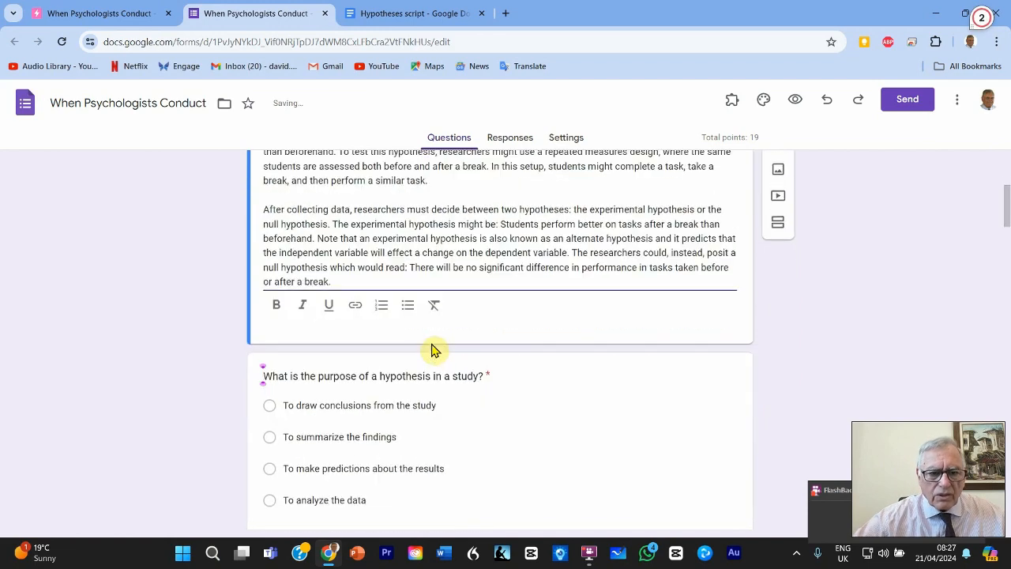
pyautogui.scroll(-2, 433, 350)
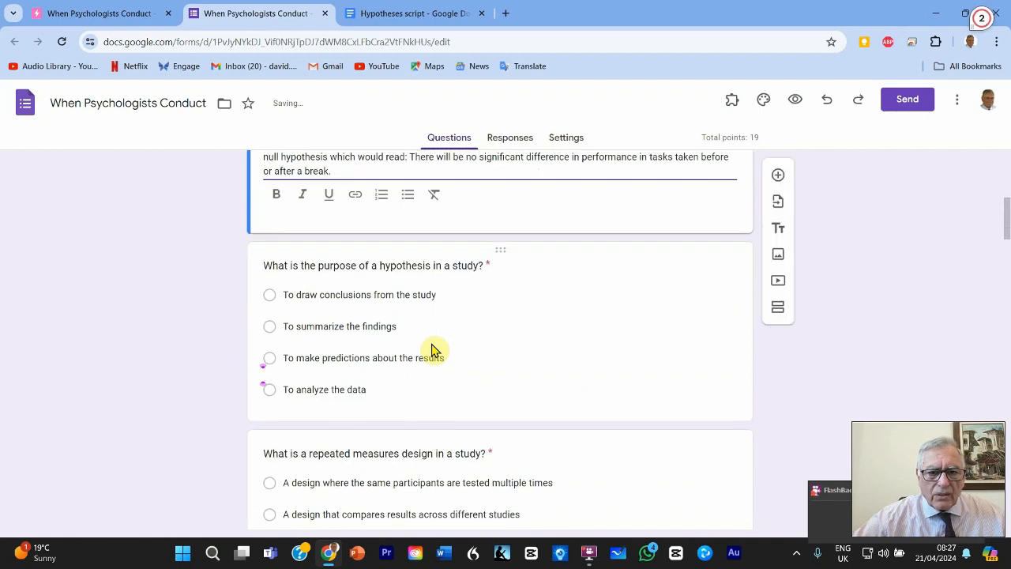
pyautogui.scroll(-3, 433, 350)
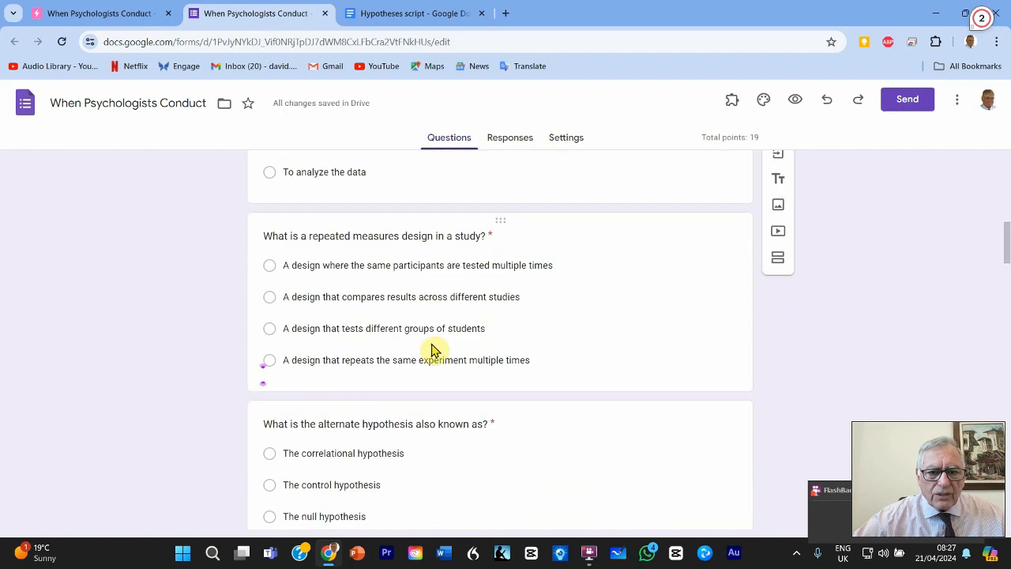
pyautogui.scroll(-5, 433, 350)
pyautogui.scroll(-5, 431, 345)
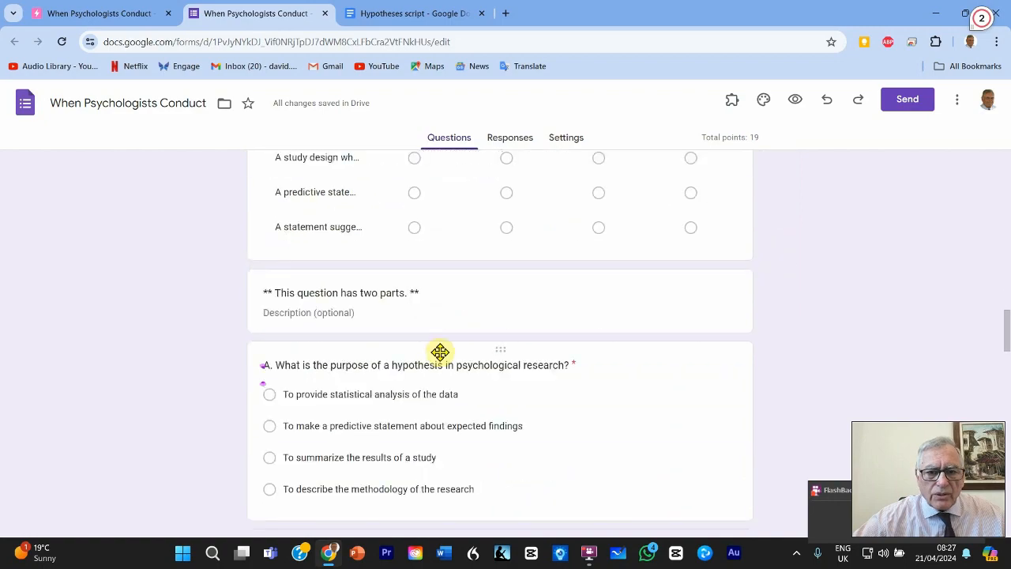
pyautogui.scroll(-12, 435, 347)
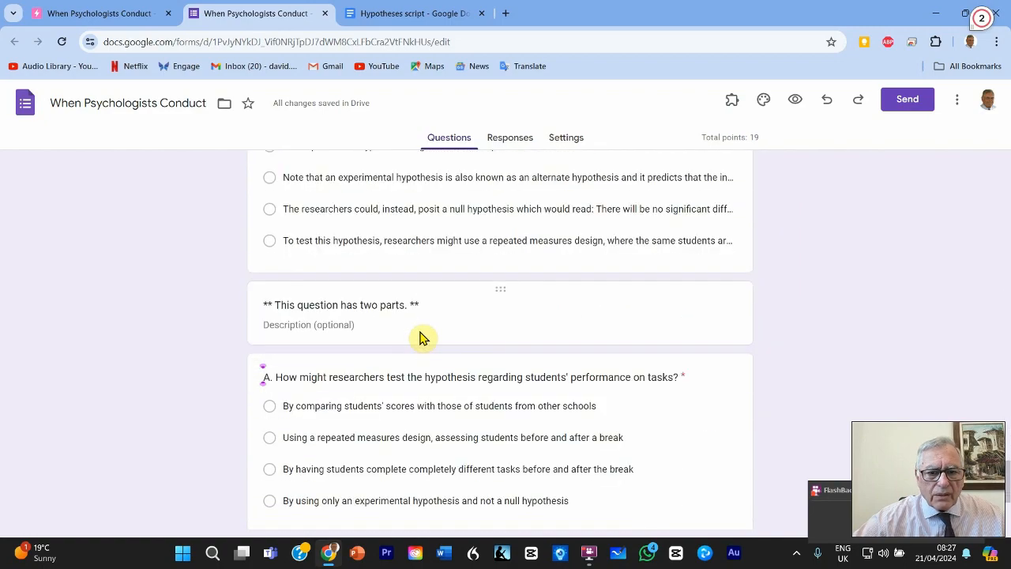
pyautogui.scroll(-3, 423, 340)
pyautogui.scroll(7, 441, 354)
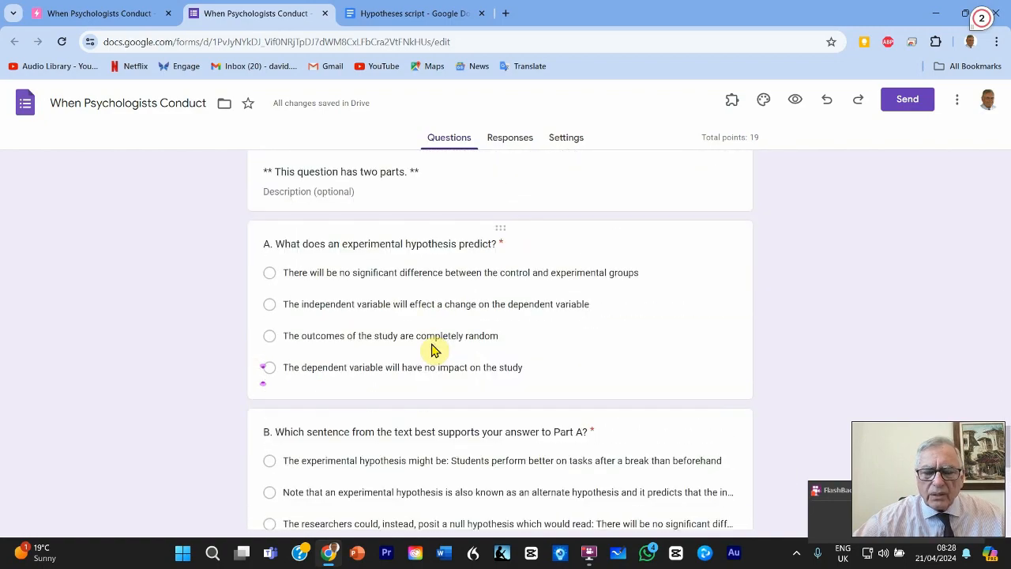
pyautogui.scroll(10, 433, 350)
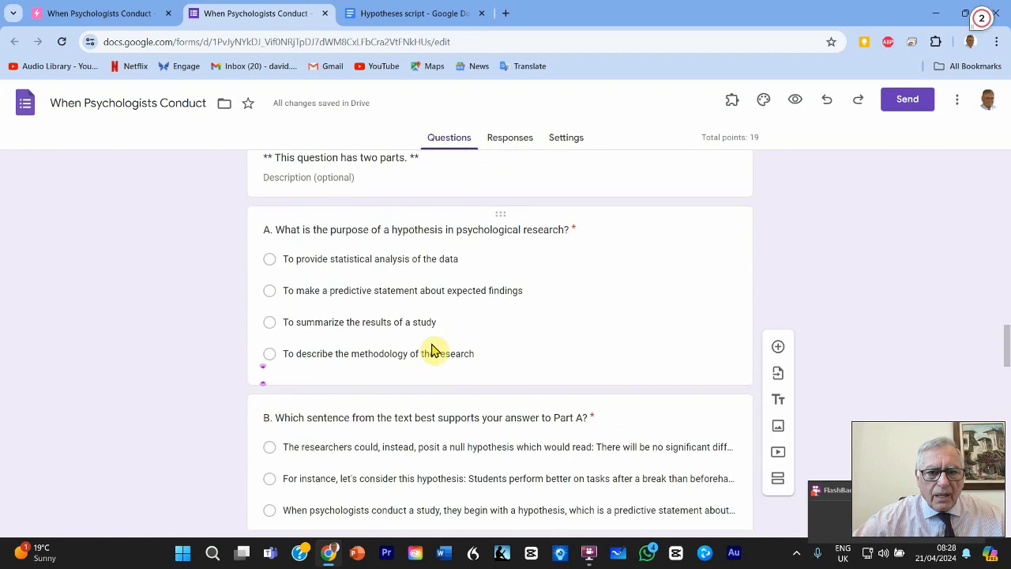
pyautogui.scroll(2, 431, 345)
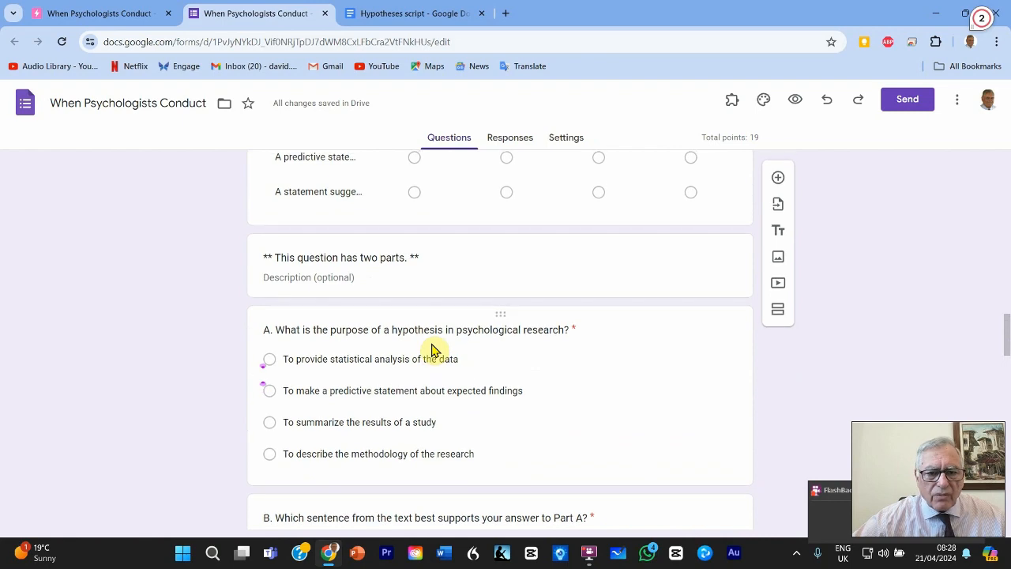
pyautogui.scroll(-1, 431, 350)
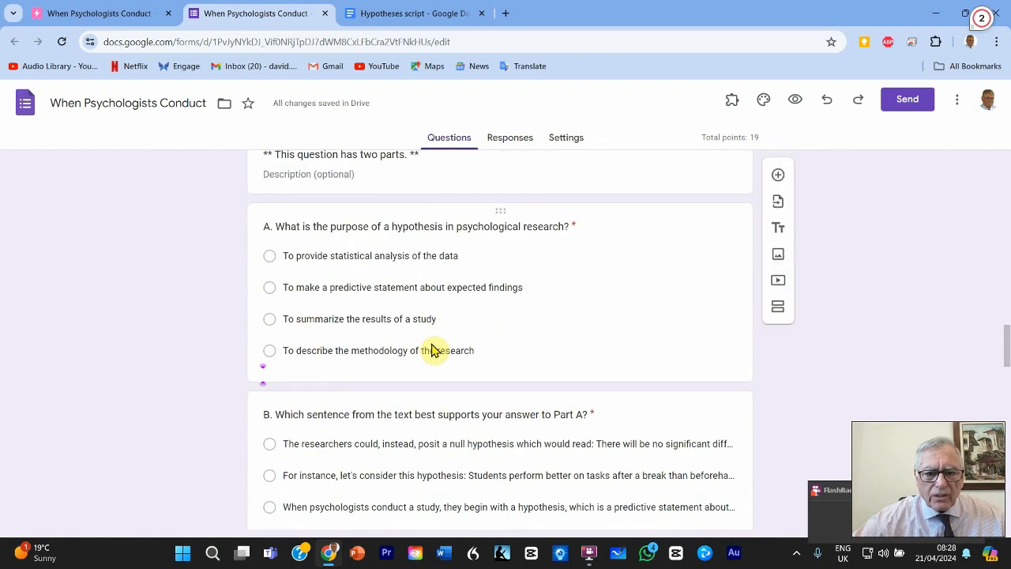
pyautogui.scroll(5, 431, 350)
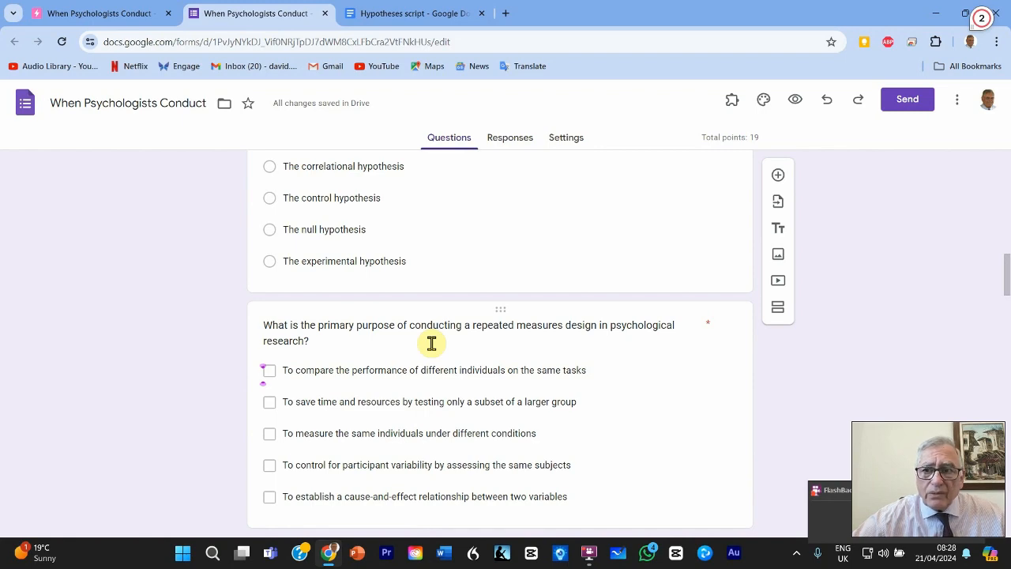
pyautogui.scroll(5, 431, 343)
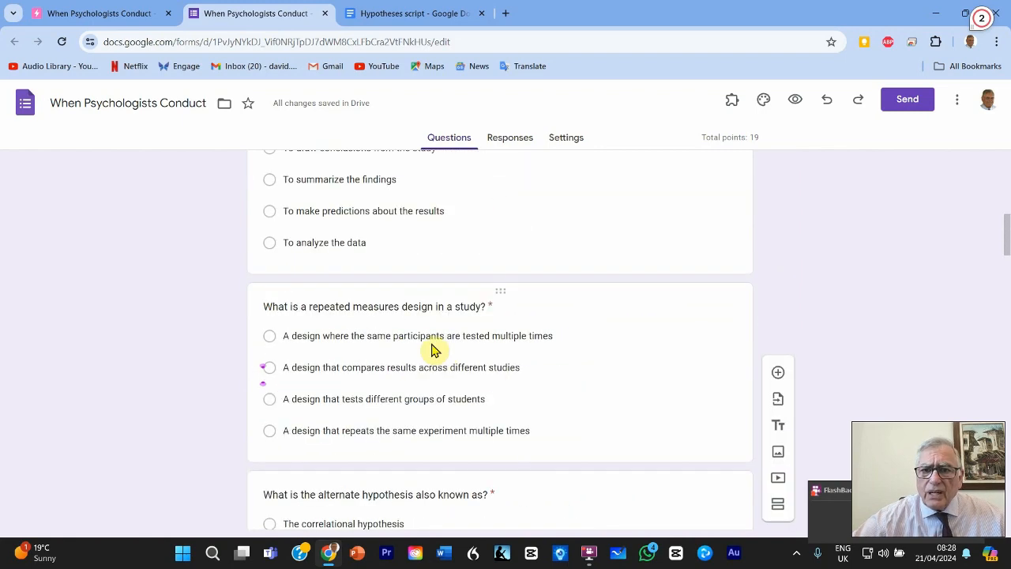
pyautogui.scroll(4, 432, 343)
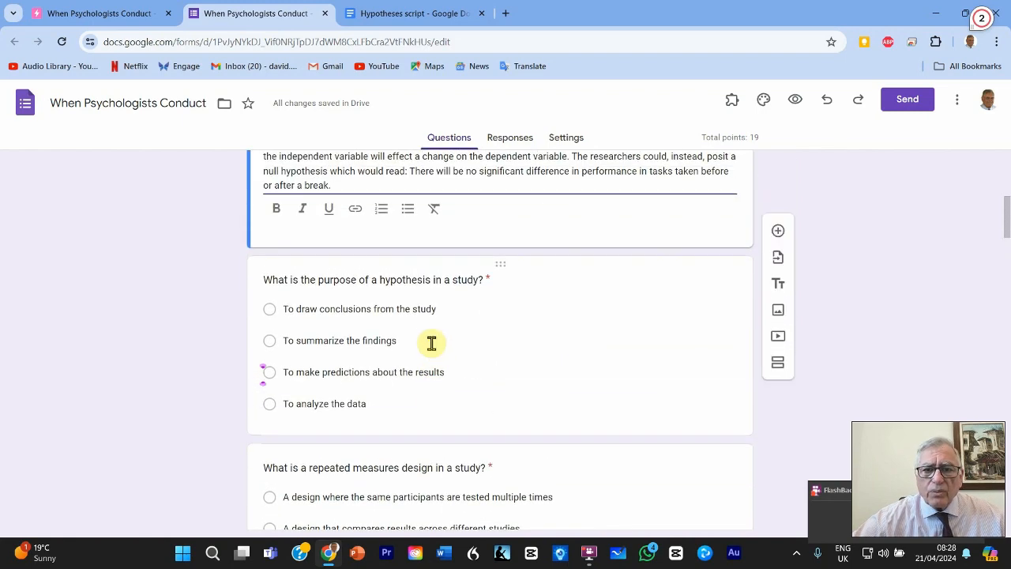
# Preview the form as a respondent and enter the respondent's initials as the name.
pyautogui.click(797, 103)
pyautogui.click(377, 282)
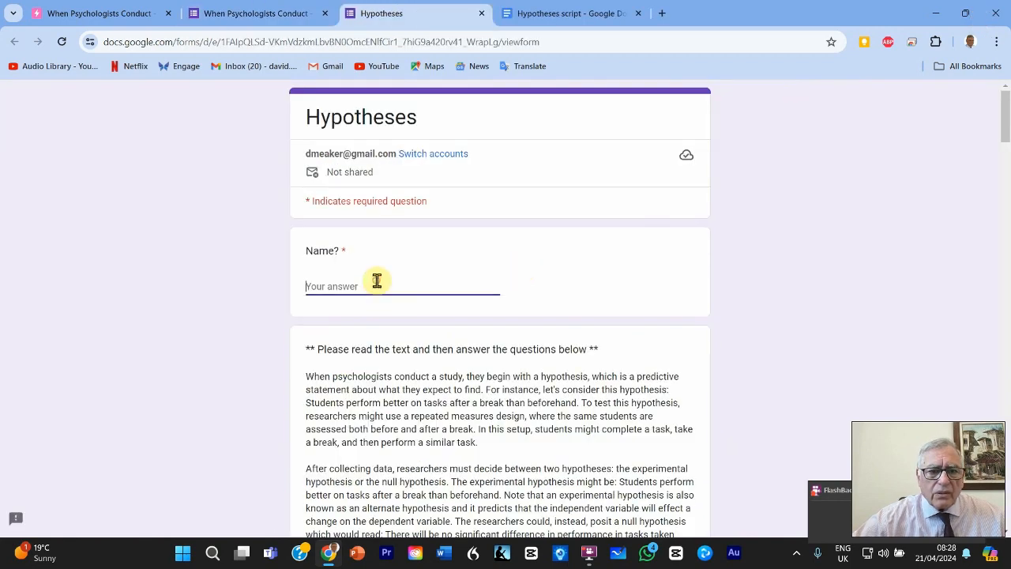
pyautogui.write('DM')
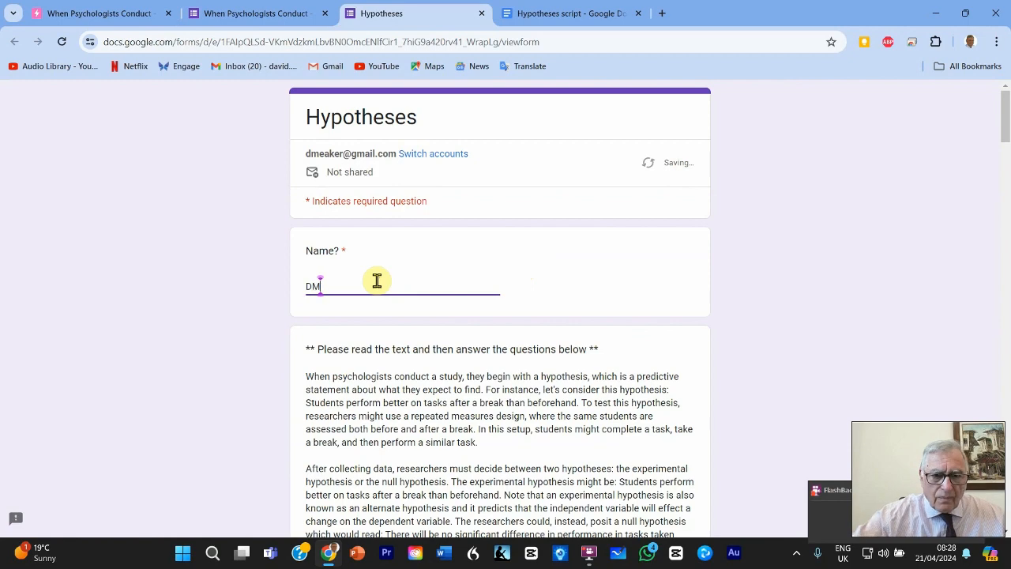
# Answer the first question, about the purpose of a hypothesis in a study, with "To make predictions about the results".
pyautogui.scroll(-1, 377, 281)
pyautogui.scroll(-5, 377, 282)
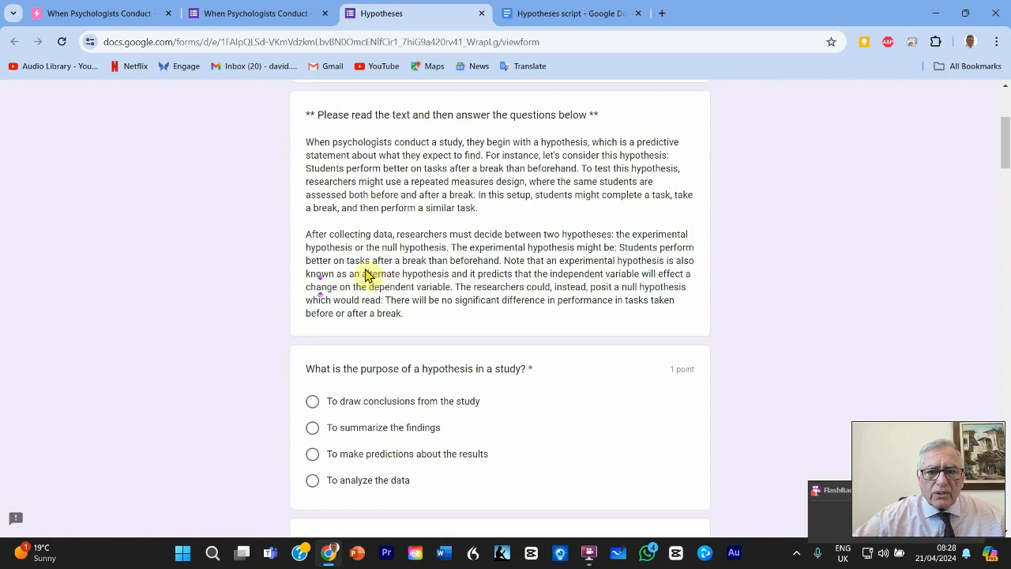
pyautogui.scroll(-1, 377, 288)
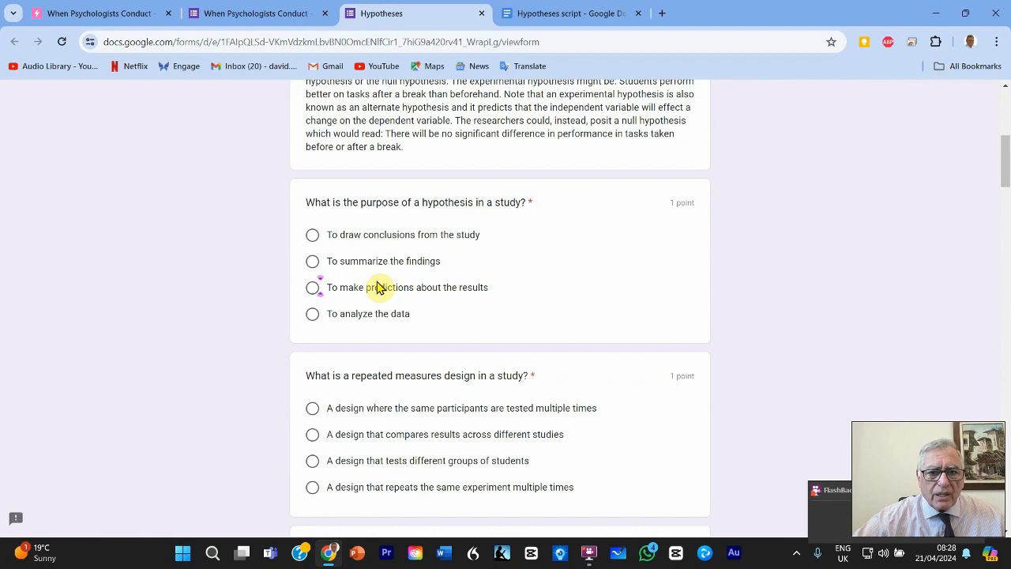
pyautogui.click(313, 287)
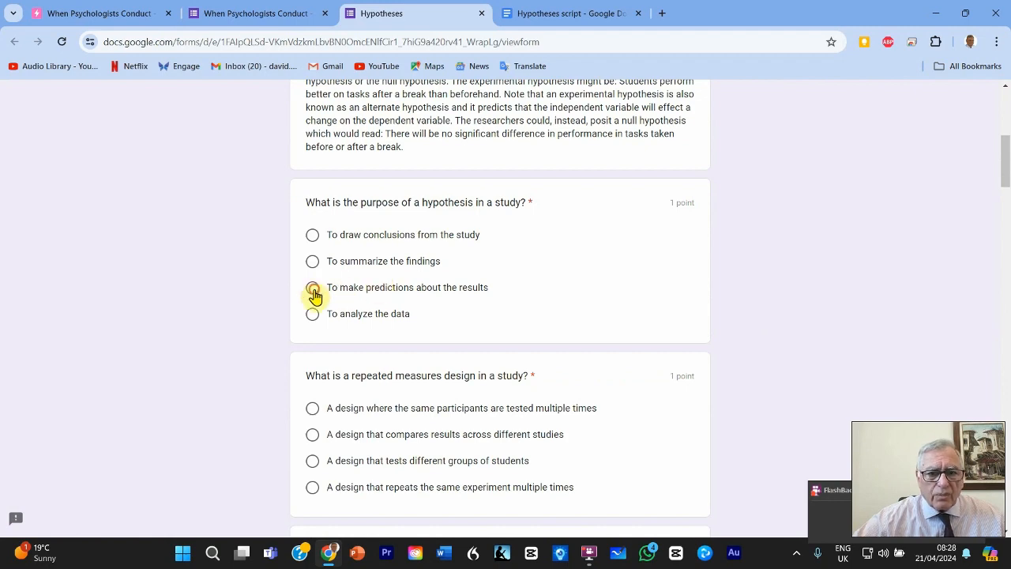
# Answer the next three questions with comparing results across different studies, the control hypothesis, and comparing different individuals on the same tasks.
pyautogui.scroll(-1, 535, 320)
pyautogui.scroll(-2, 535, 320)
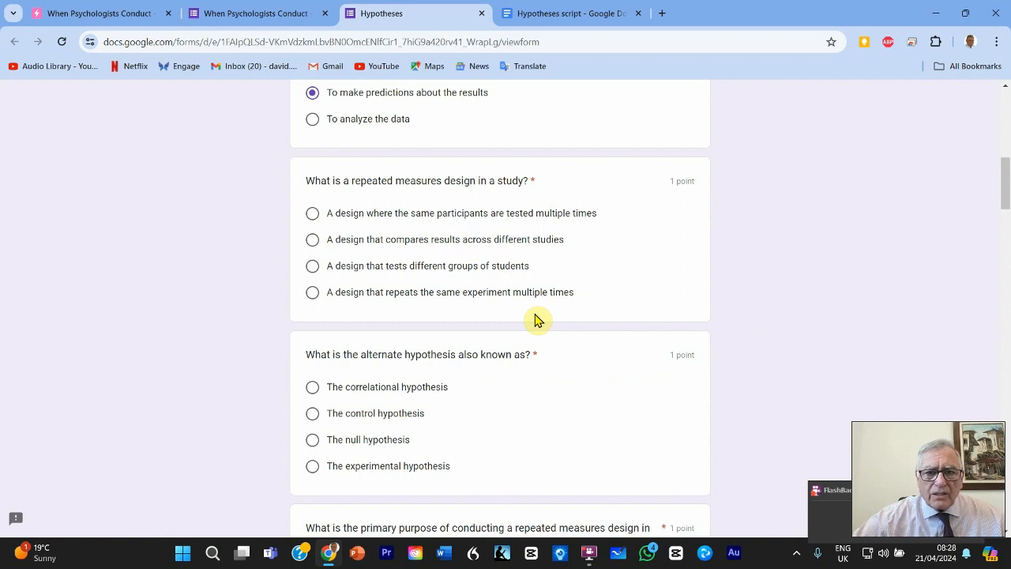
pyautogui.scroll(-4, 535, 320)
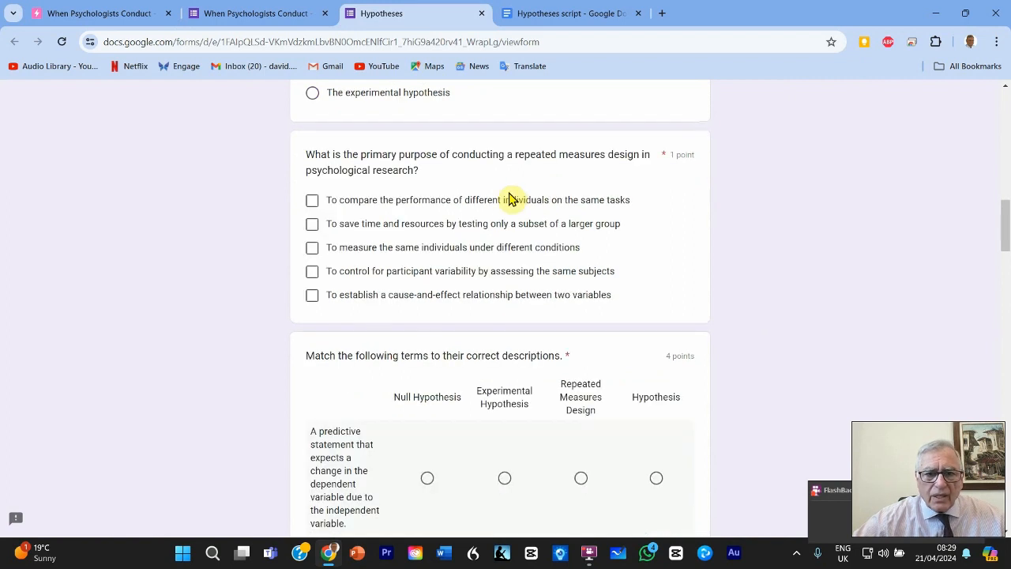
pyautogui.click(314, 202)
# Match all four descriptions in the terms-matching question to "Null Hypothesis".
pyautogui.scroll(-3, 448, 269)
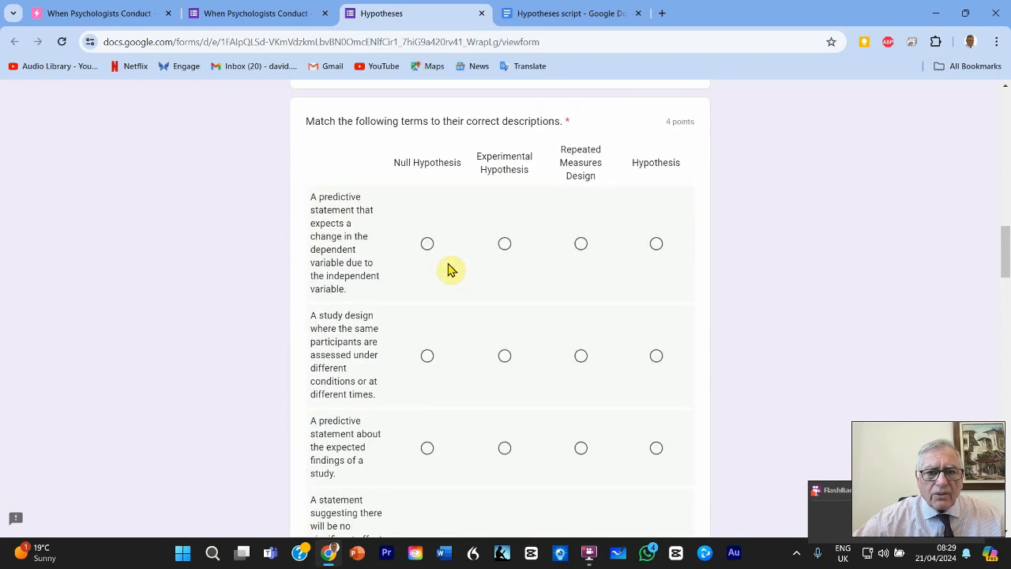
pyautogui.click(426, 244)
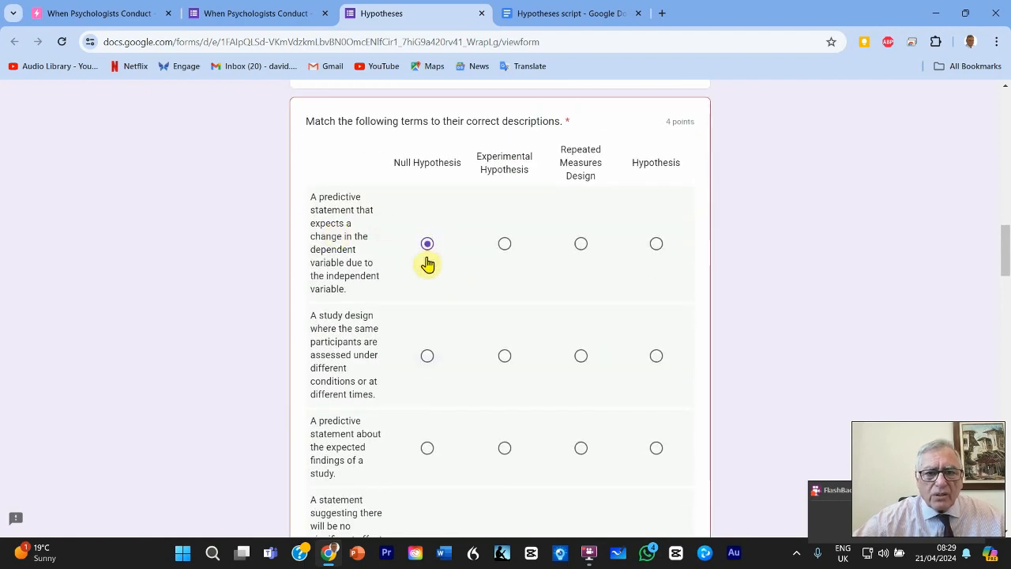
pyautogui.scroll(-2, 429, 261)
pyautogui.click(426, 199)
pyautogui.click(427, 291)
pyautogui.click(426, 402)
# Answer the two-part purpose question with "To make a predictive statement about expected findings" and the supporting sentence beginning "For instance, let's consider this hypothesis".
pyautogui.scroll(-3, 520, 337)
pyautogui.scroll(-2, 520, 338)
pyautogui.click(311, 256)
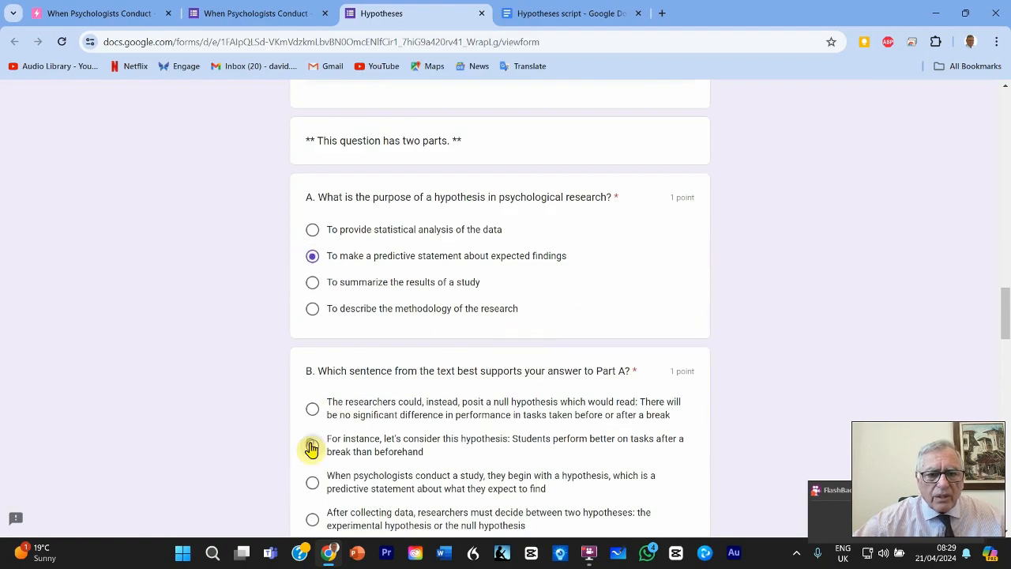
pyautogui.click(311, 445)
# In the variables matching question, choose "Dependent Variable" for the comparison condition and "After a break" for the other three descriptions.
pyautogui.scroll(-6, 481, 369)
pyautogui.scroll(-2, 531, 332)
pyautogui.click(505, 164)
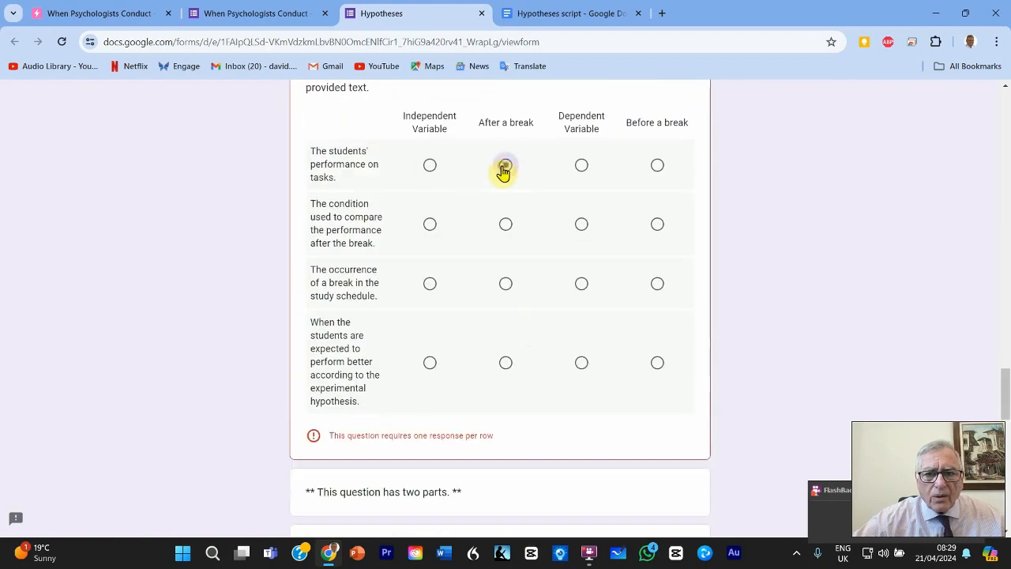
pyautogui.click(581, 223)
pyautogui.click(506, 283)
pyautogui.click(505, 363)
# Answer the two-part experimental hypothesis prediction question with "There will be no significant difference" and the sentence beginning "The experimental hypothesis might be".
pyautogui.scroll(-4, 508, 364)
pyautogui.click(311, 258)
pyautogui.click(313, 436)
# Answer the last two-part question with completely different tasks before and after the break and the "After collecting data" sentence, and submit the form.
pyautogui.scroll(-6, 401, 429)
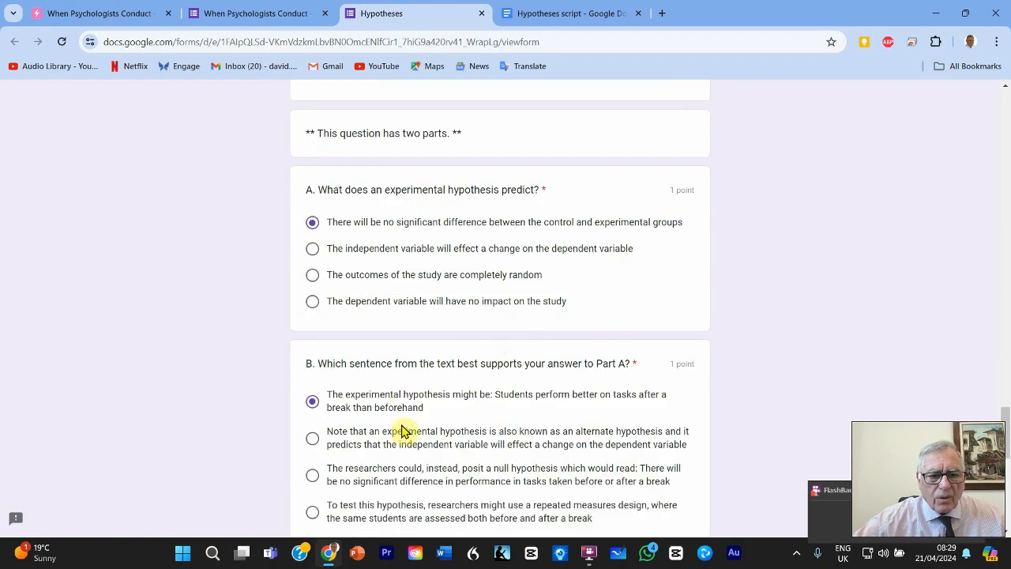
pyautogui.click(312, 292)
pyautogui.click(312, 457)
pyautogui.scroll(-2, 436, 400)
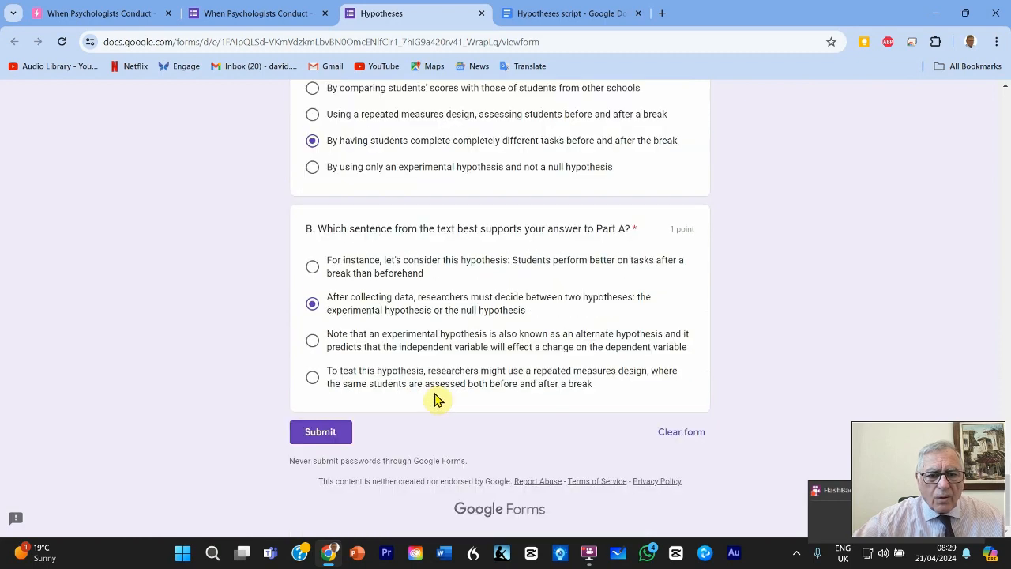
pyautogui.click(328, 433)
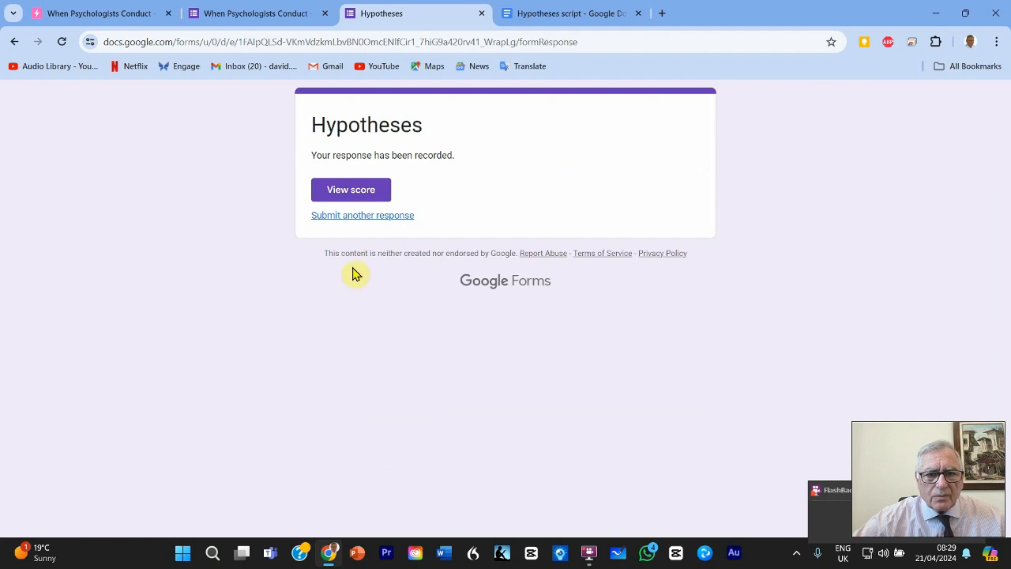
# Open the submitted quiz's score and examine the total points, marked answers, correct answers and feedback for each question.
pyautogui.click(358, 194)
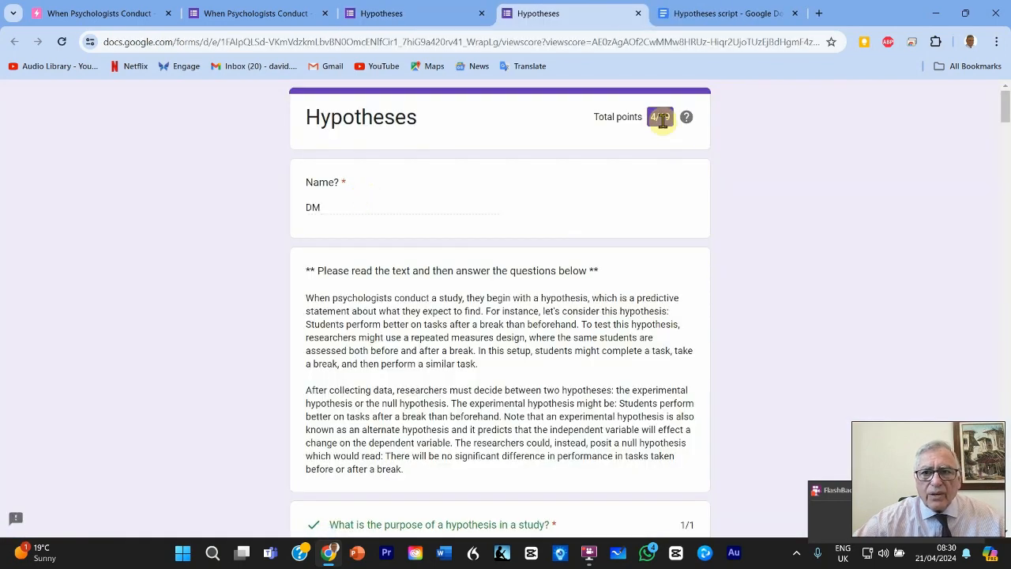
pyautogui.scroll(-2, 565, 306)
pyautogui.scroll(-4, 565, 306)
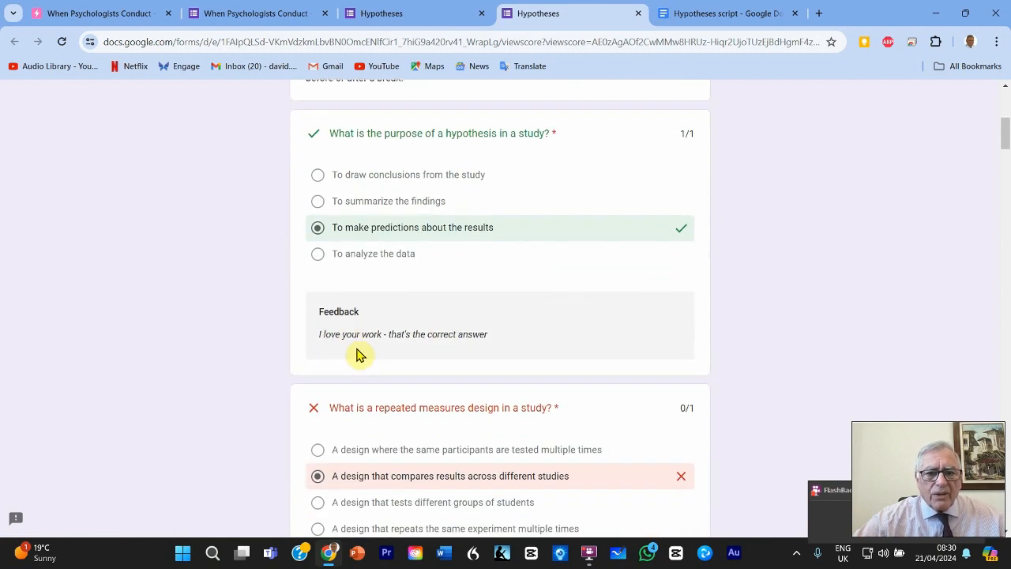
pyautogui.scroll(-3, 536, 348)
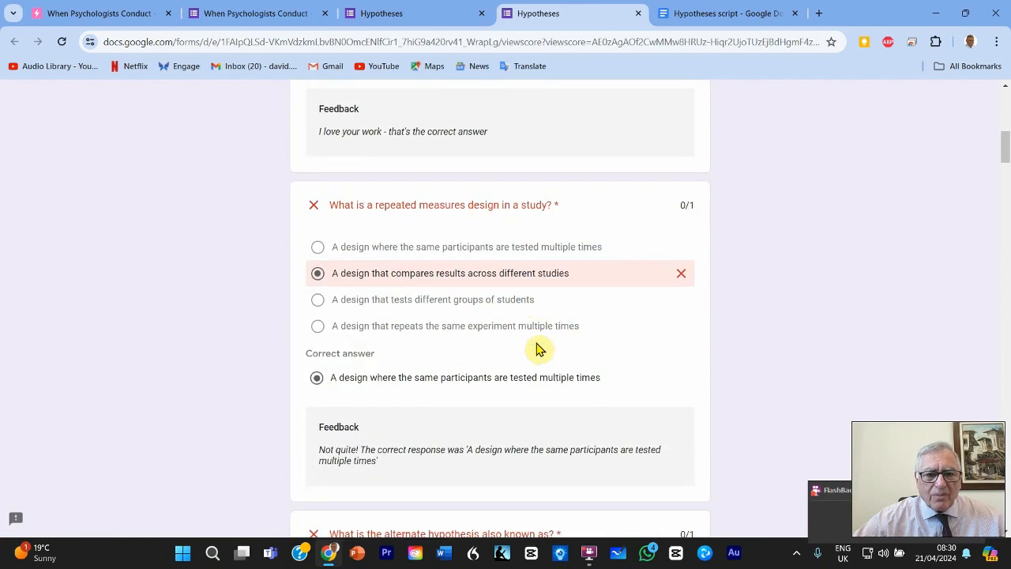
pyautogui.scroll(-2, 536, 348)
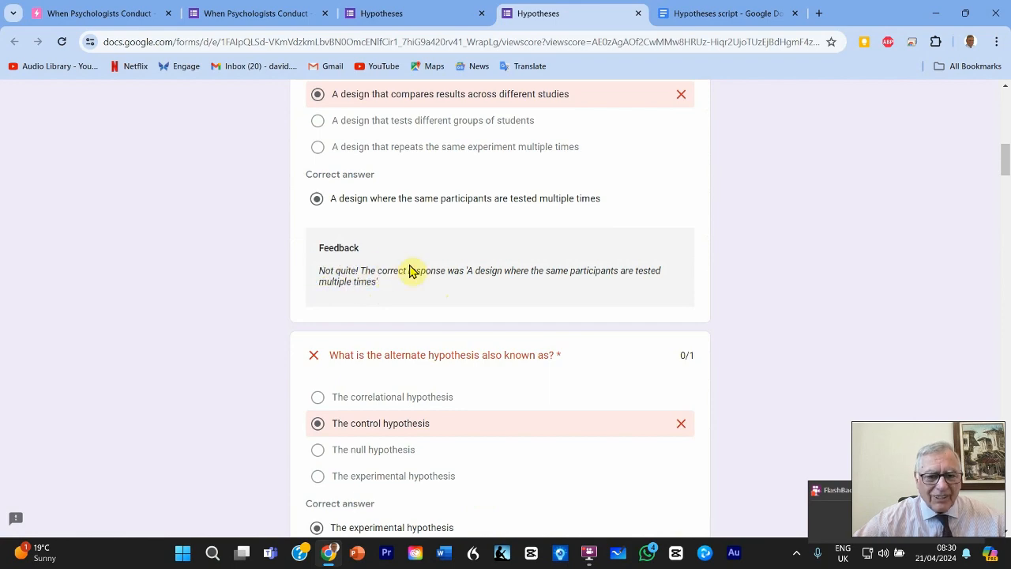
pyautogui.scroll(-2, 408, 271)
pyautogui.scroll(-4, 409, 270)
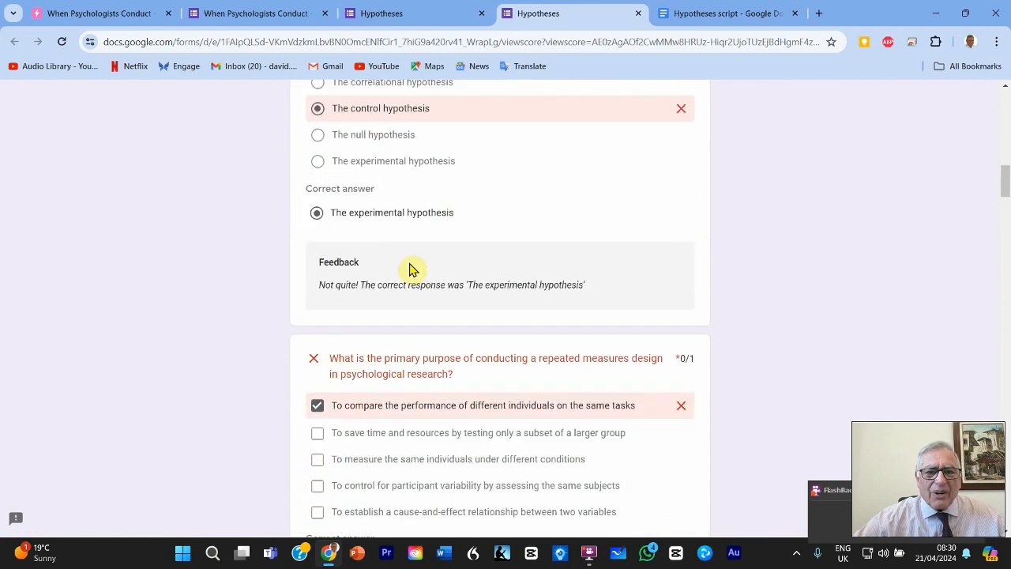
pyautogui.scroll(-2, 409, 270)
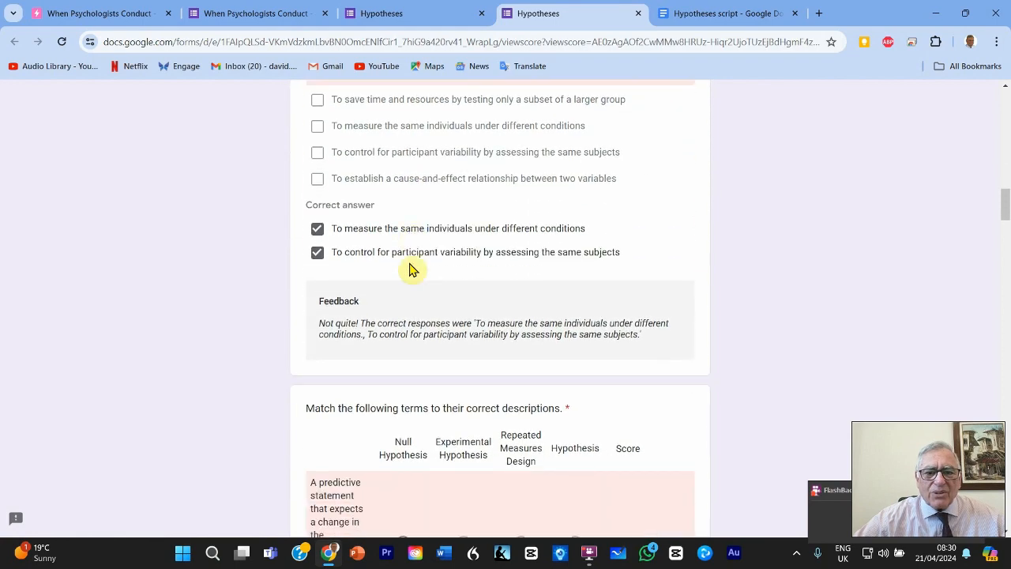
pyautogui.scroll(-5, 408, 271)
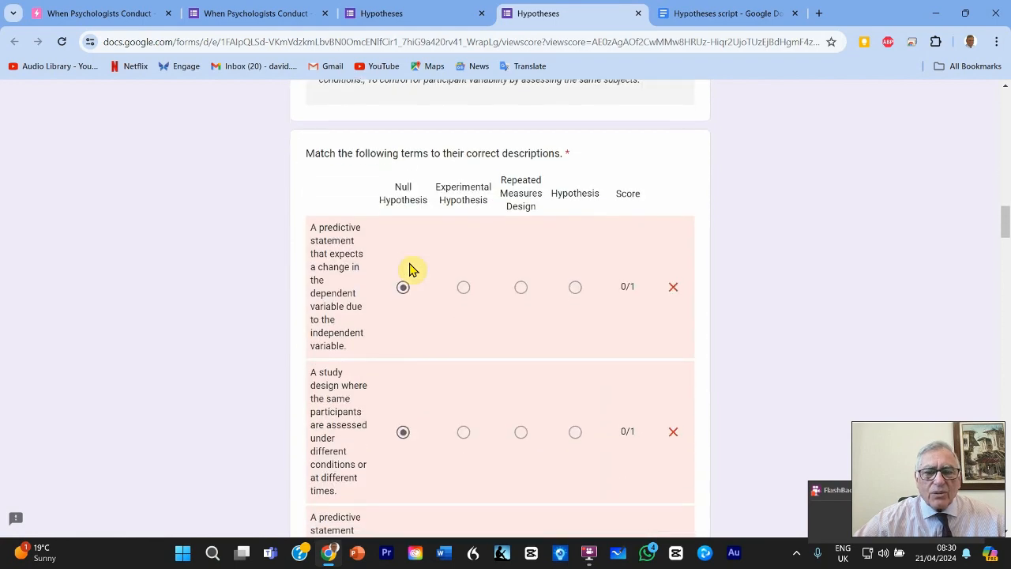
pyautogui.scroll(-14, 408, 270)
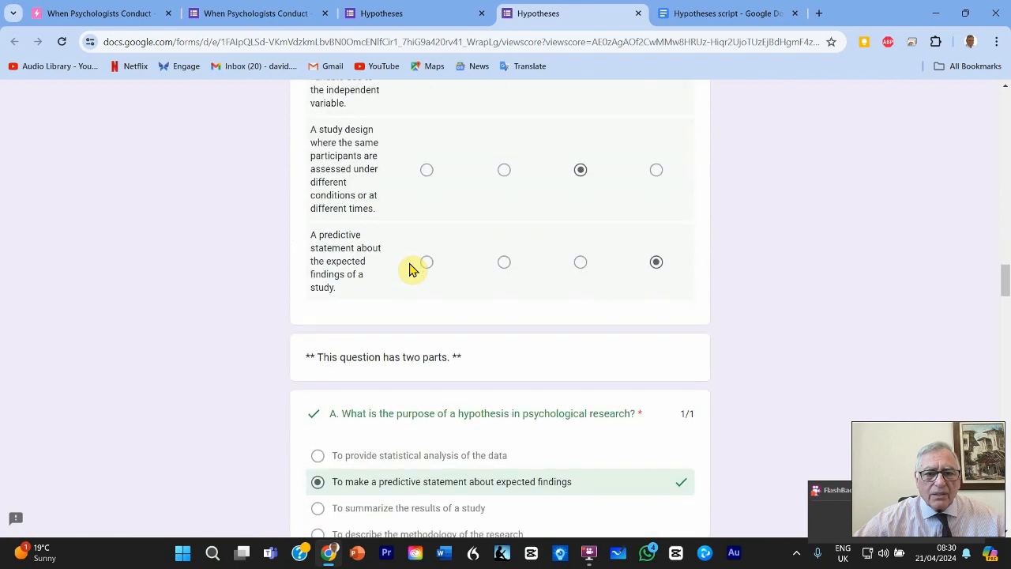
pyautogui.scroll(-1, 409, 270)
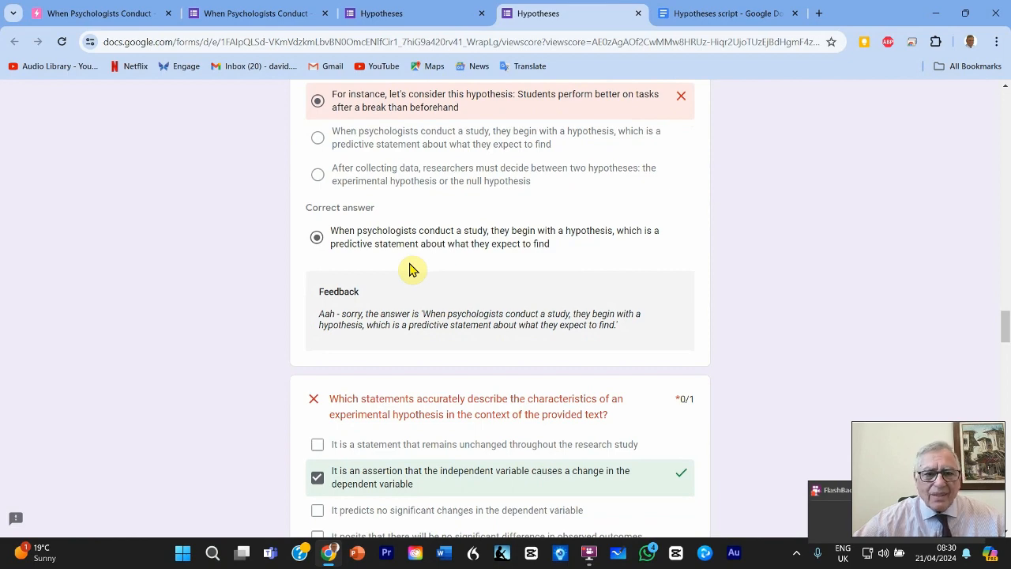
pyautogui.scroll(-3, 409, 271)
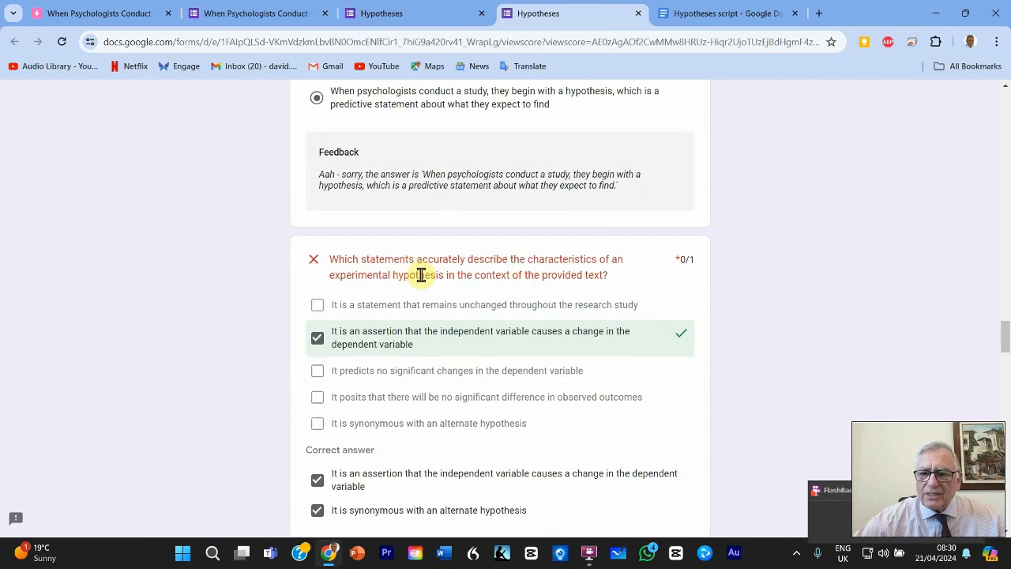